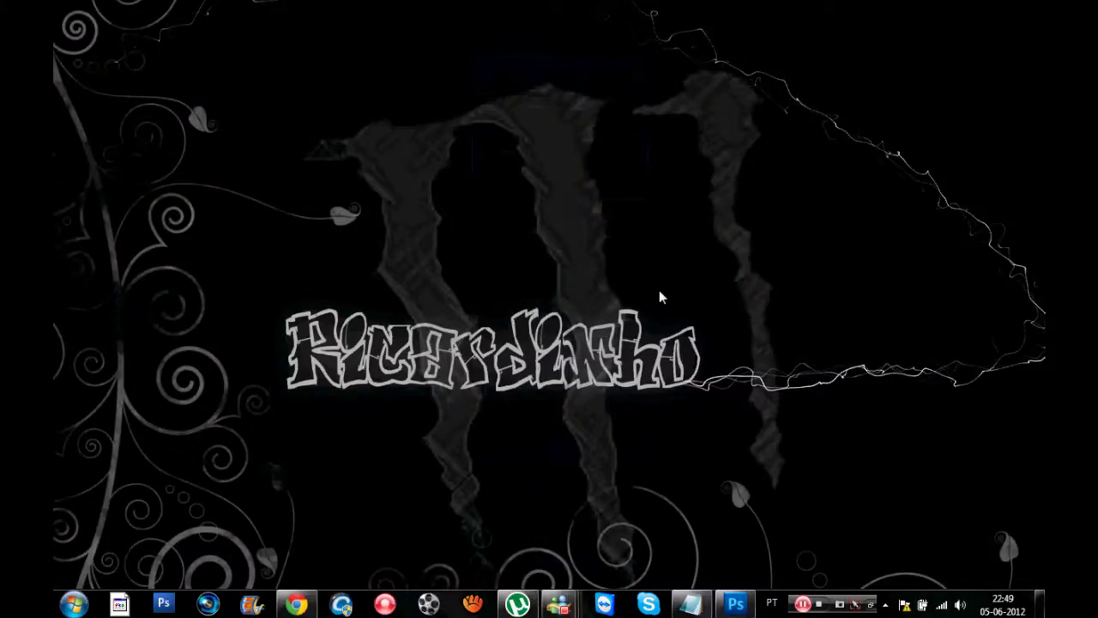
Complete the Subscribe line of the Notepad note with 'brigado' and minimize Notepad.
click(689, 606)
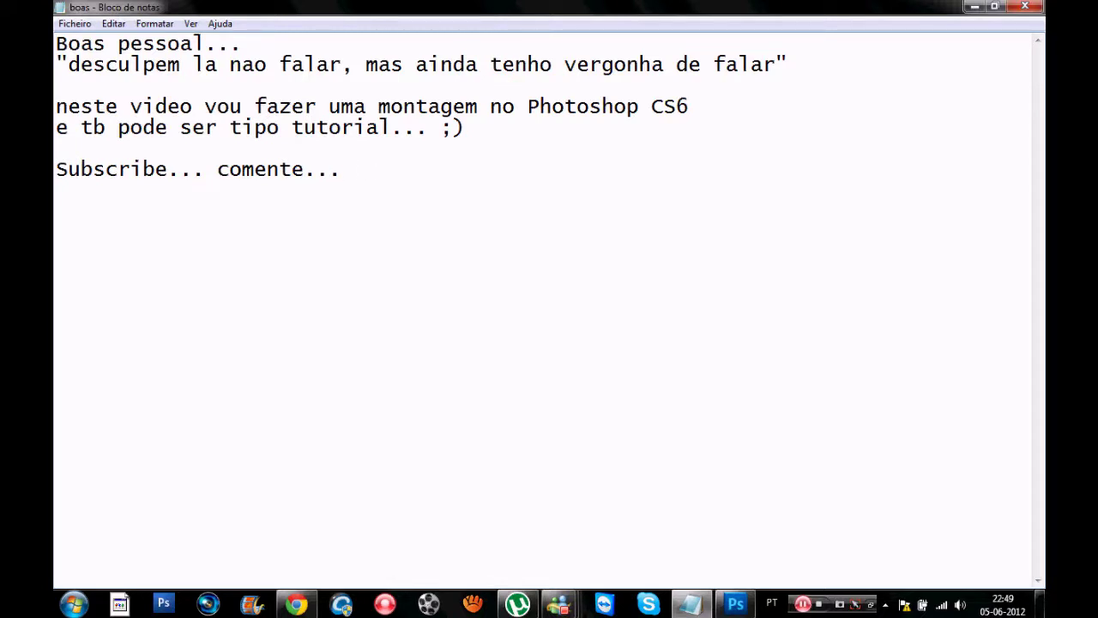
text( brigado)
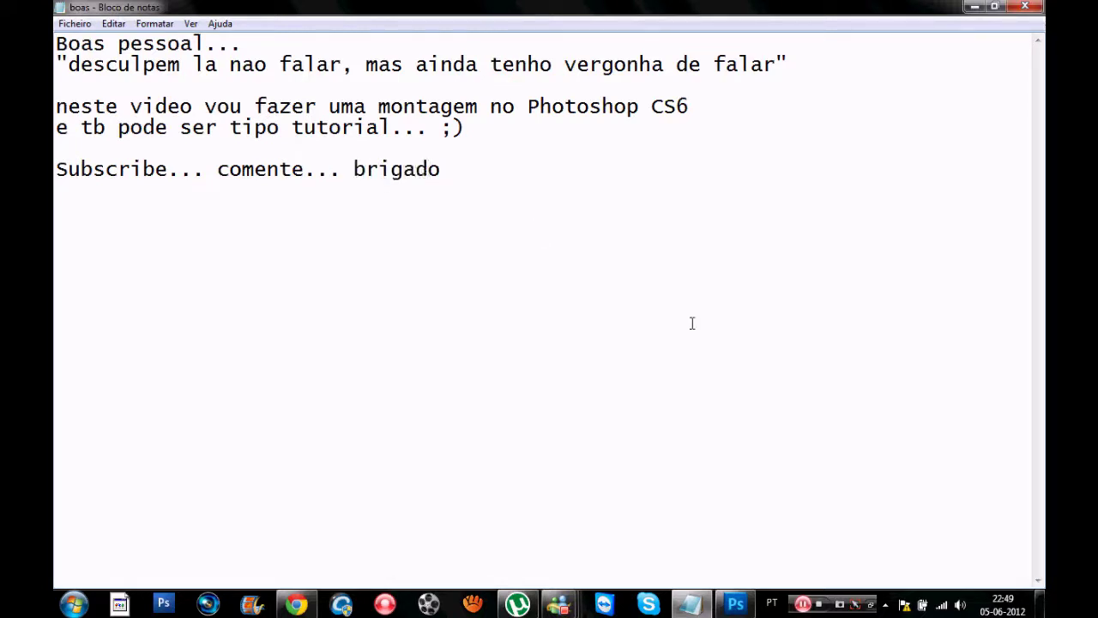
click(975, 6)
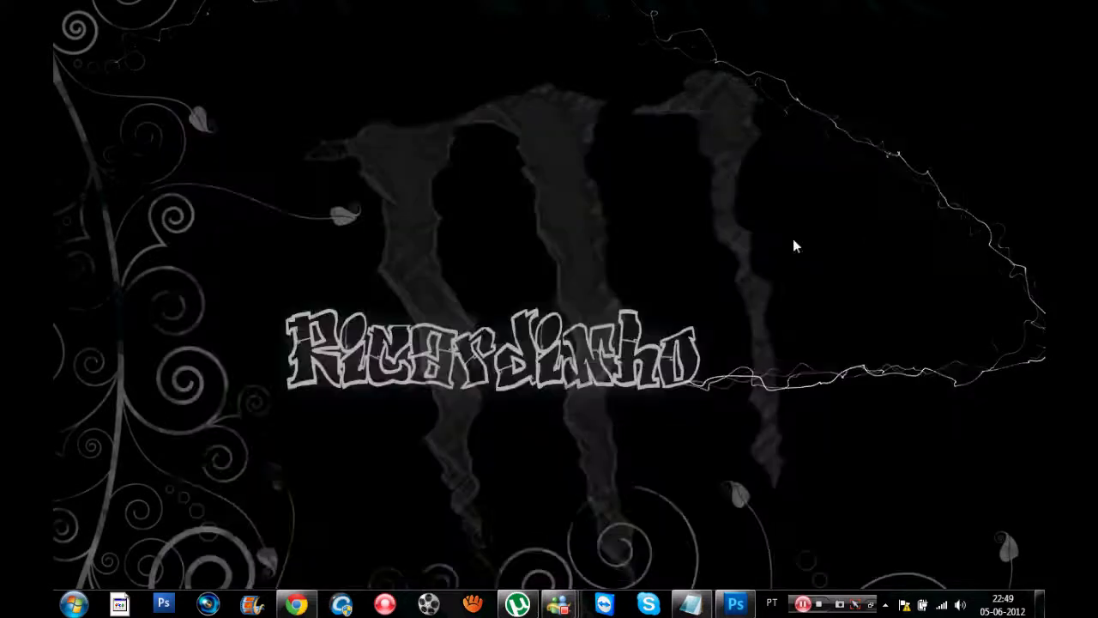
Refresh the desktop and bring the Photoshop window back up.
right_click(715, 267)
click(715, 295)
click(734, 605)
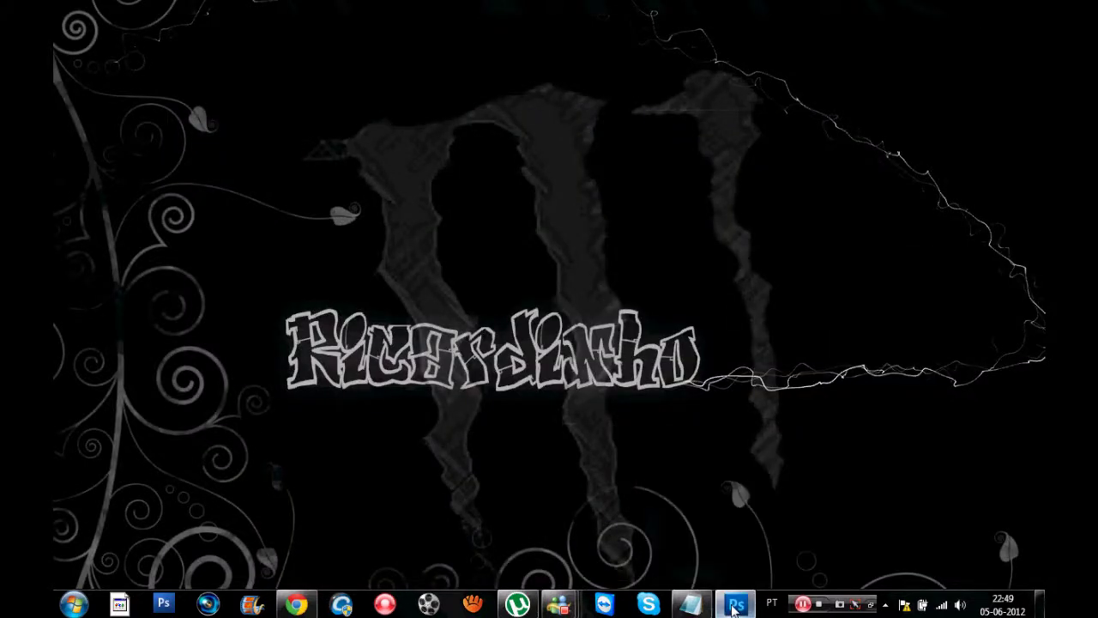
Open 222799-orig.jpg from the As Minhas Imagens folder.
click(97, 9)
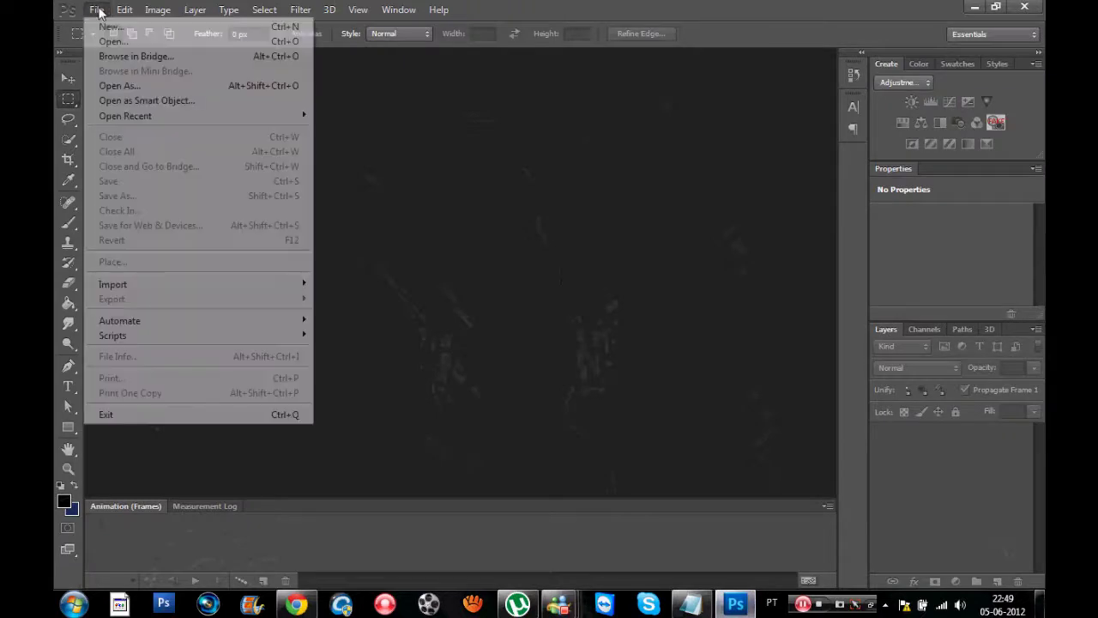
click(105, 42)
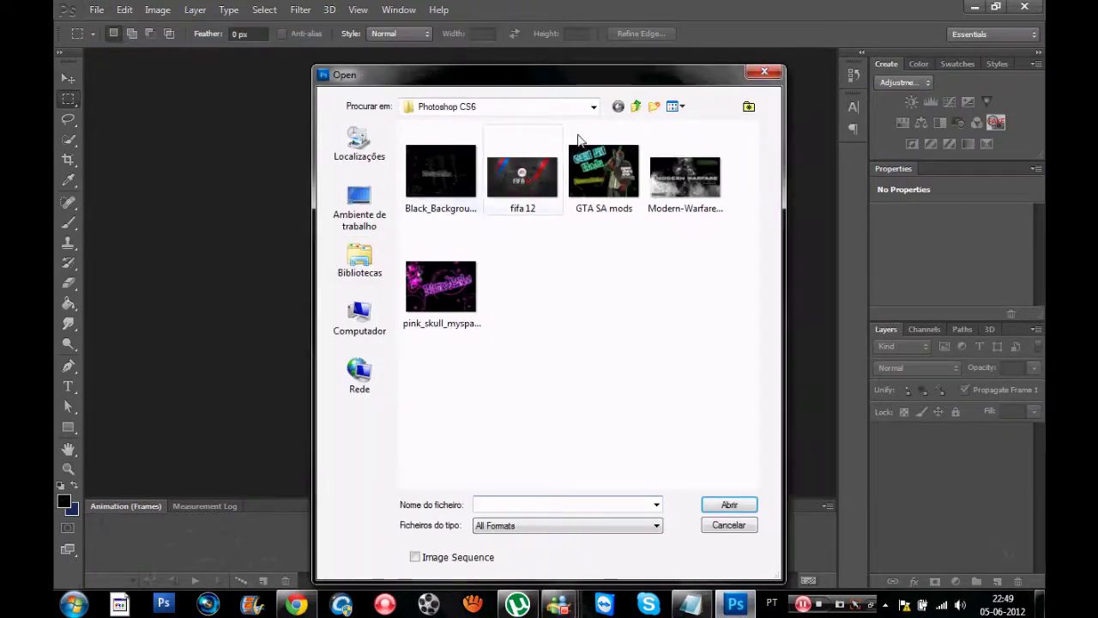
click(594, 106)
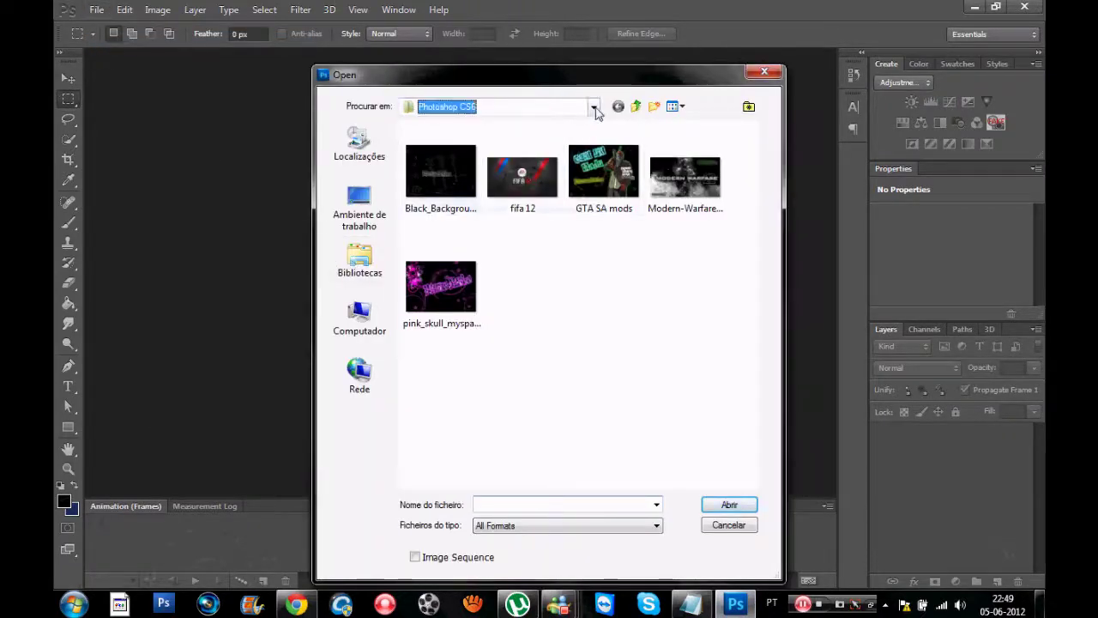
click(484, 183)
drag(752, 177, 750, 236)
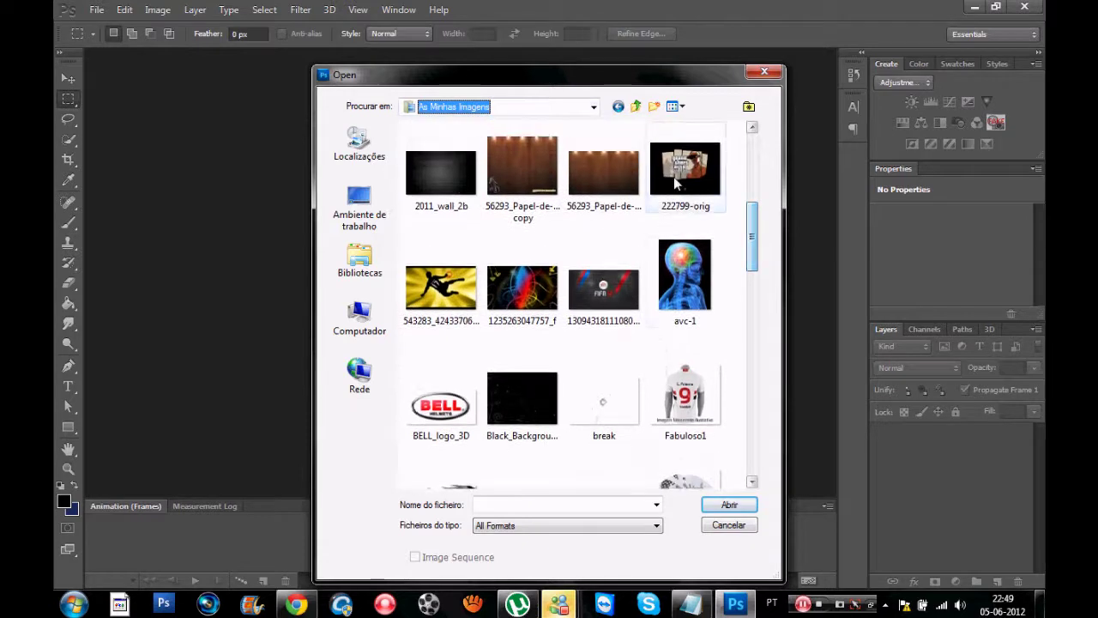
click(684, 158)
click(728, 504)
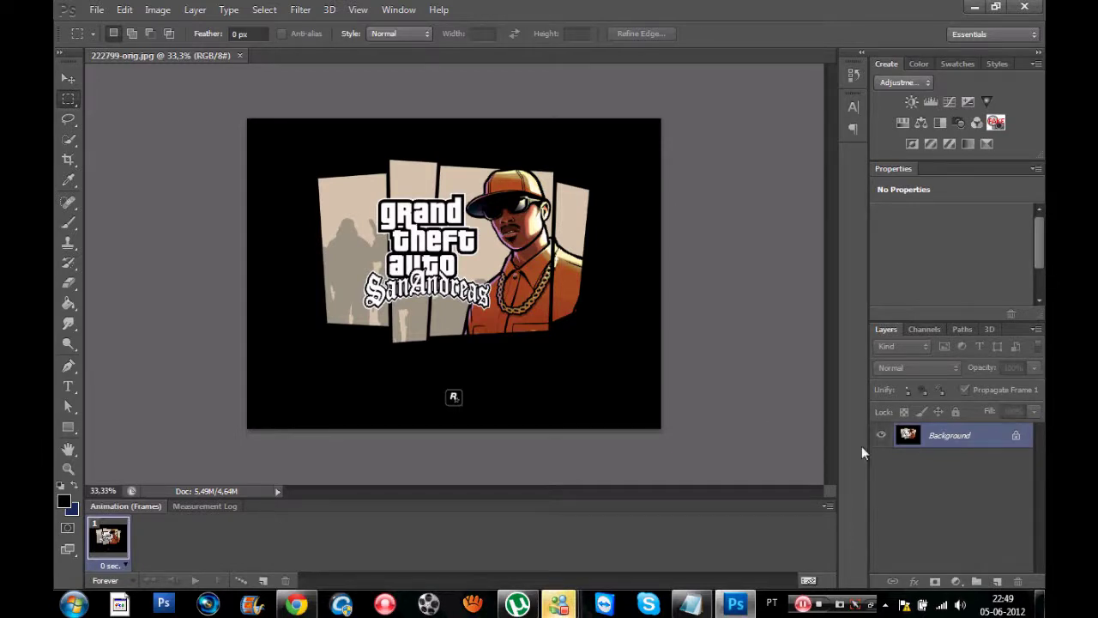
Add a new layer as a smart object with its contents replaced by GTA_San_Andreas_15[1].
click(1001, 583)
right_click(939, 439)
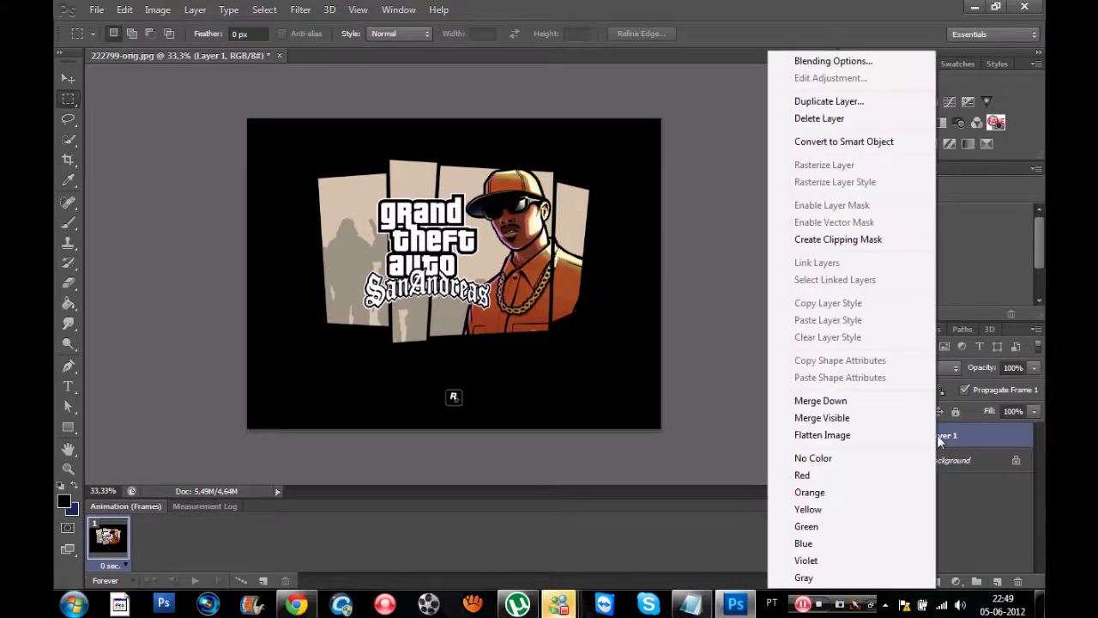
click(843, 141)
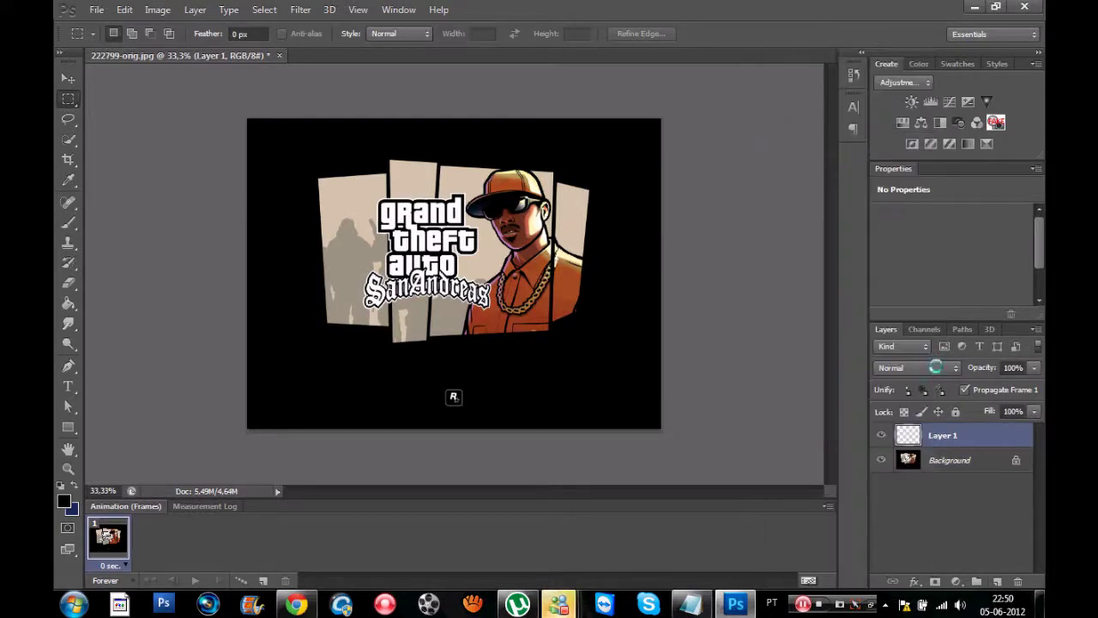
right_click(955, 433)
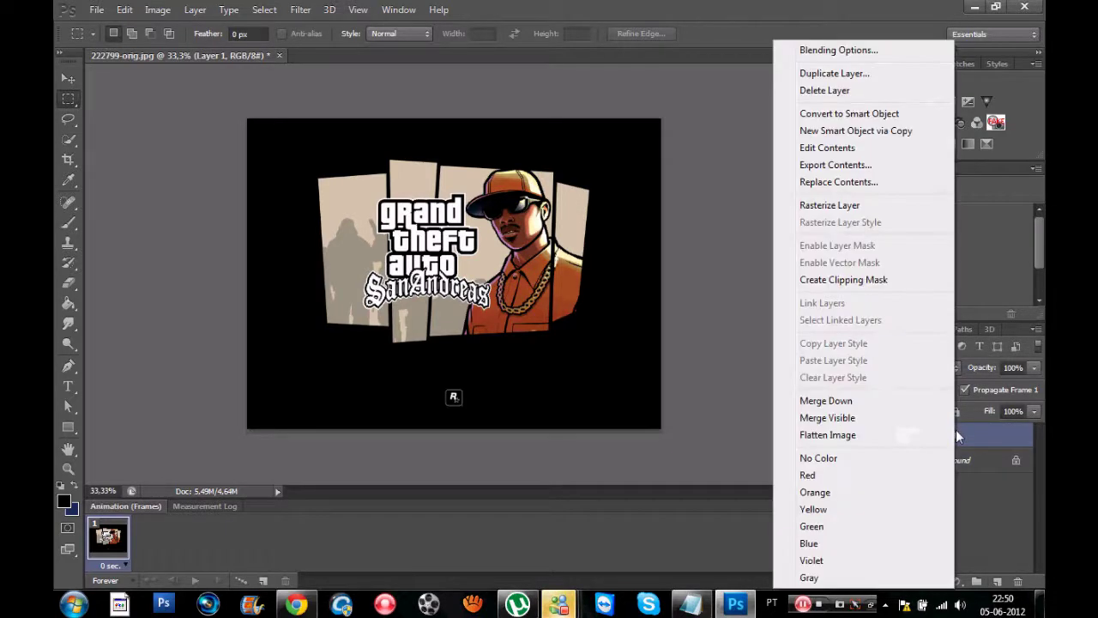
click(830, 194)
scroll(769, 300, down, 3)
scroll(769, 300, down, 3)
scroll(769, 301, down, 3)
scroll(769, 300, down, 3)
click(680, 331)
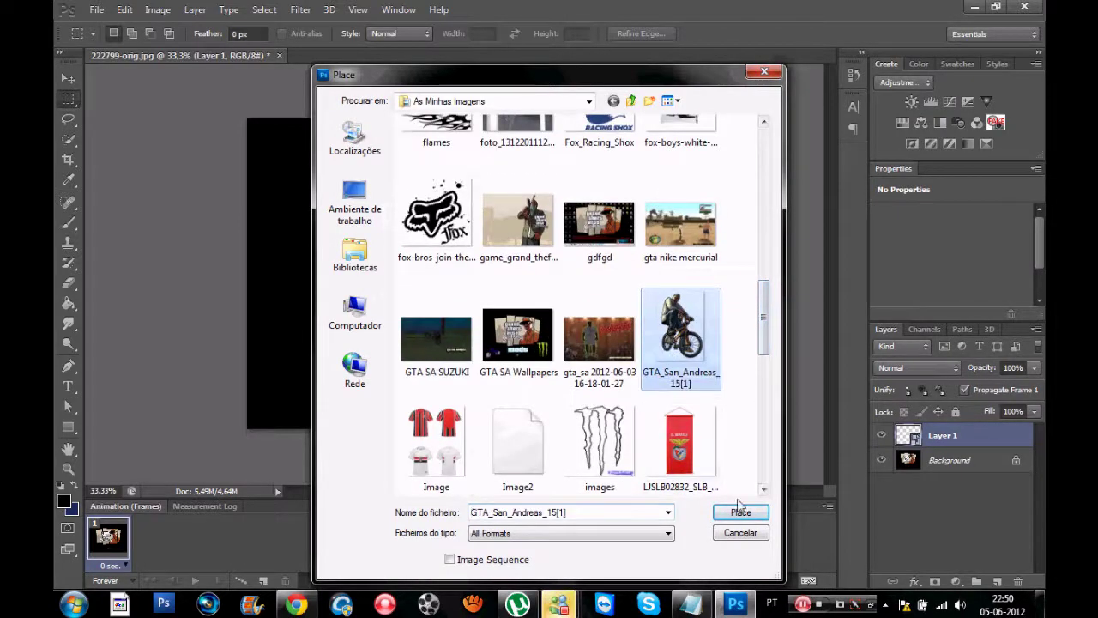
click(741, 511)
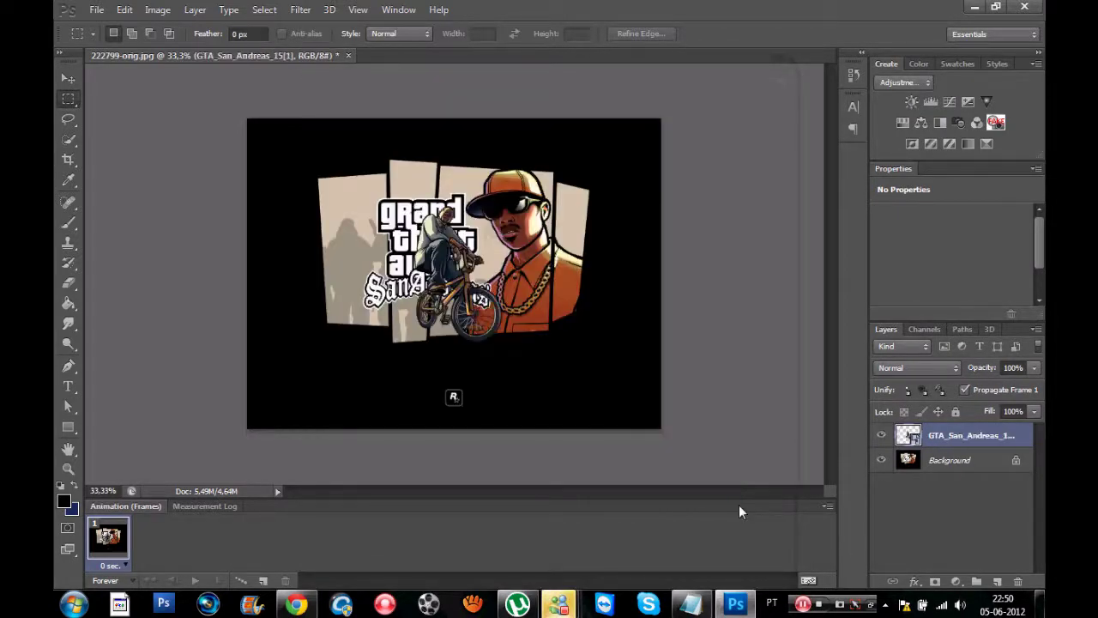
Move the BMX rider to the bottom-left and place a new empty Layer 1 beneath it.
click(68, 78)
drag(458, 296, 300, 376)
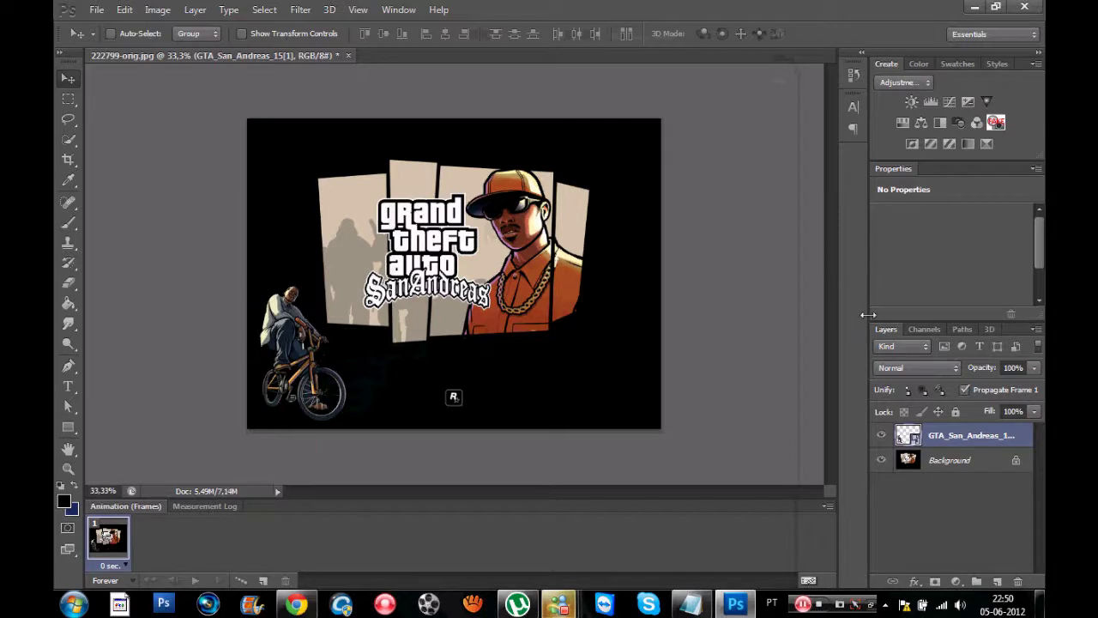
click(997, 581)
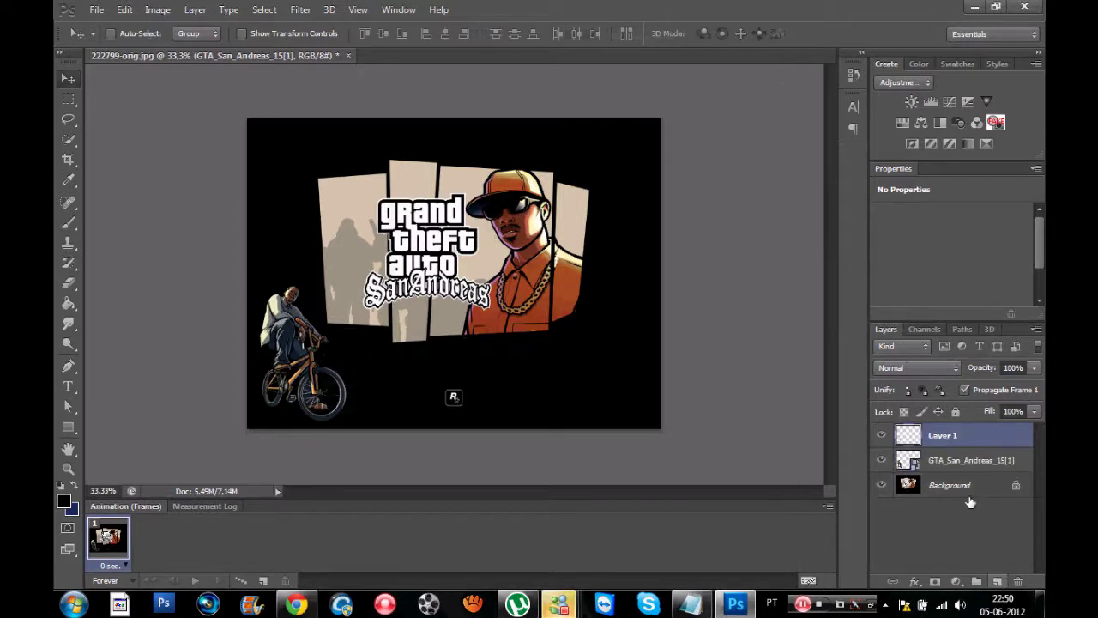
drag(952, 435, 952, 471)
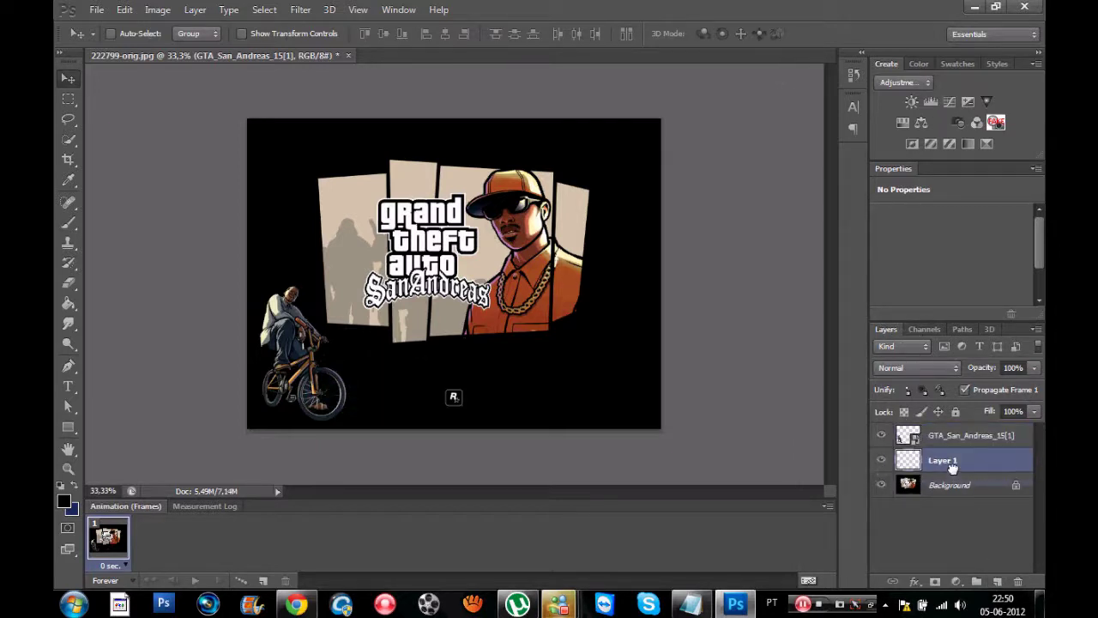
click(69, 221)
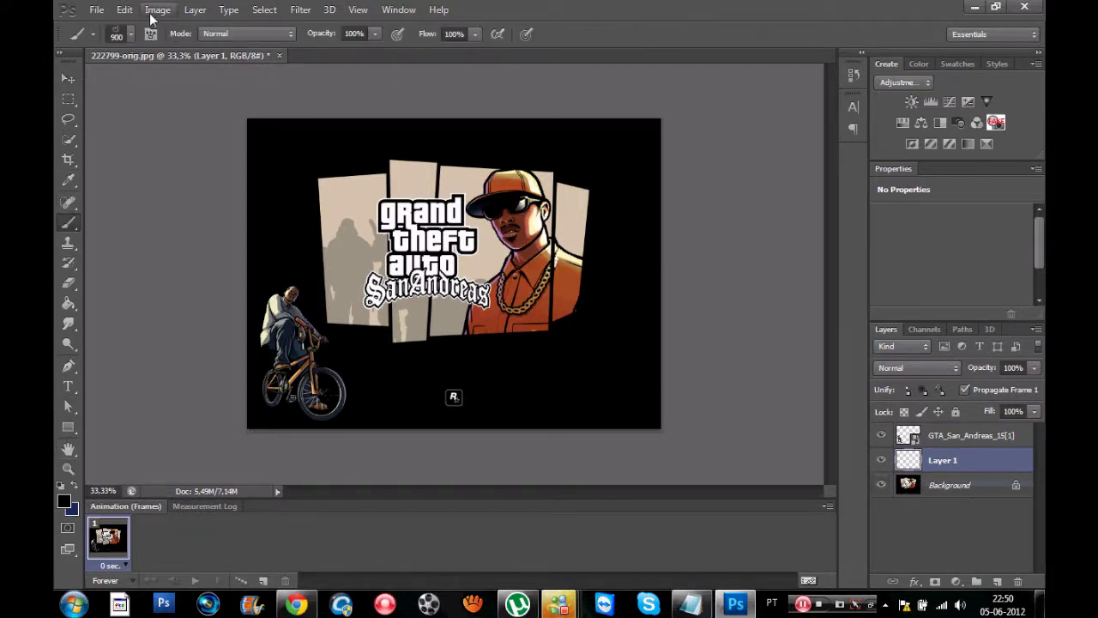
Check the splatter brush presets and set the foreground colour to pink e186de.
click(132, 33)
click(132, 33)
click(64, 502)
click(420, 169)
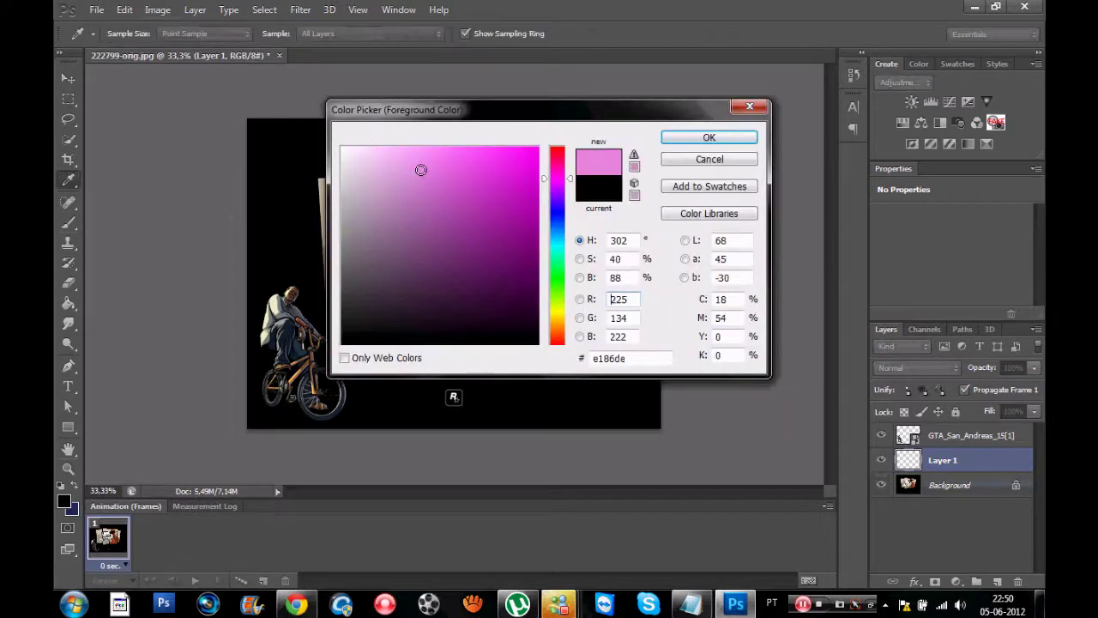
click(686, 139)
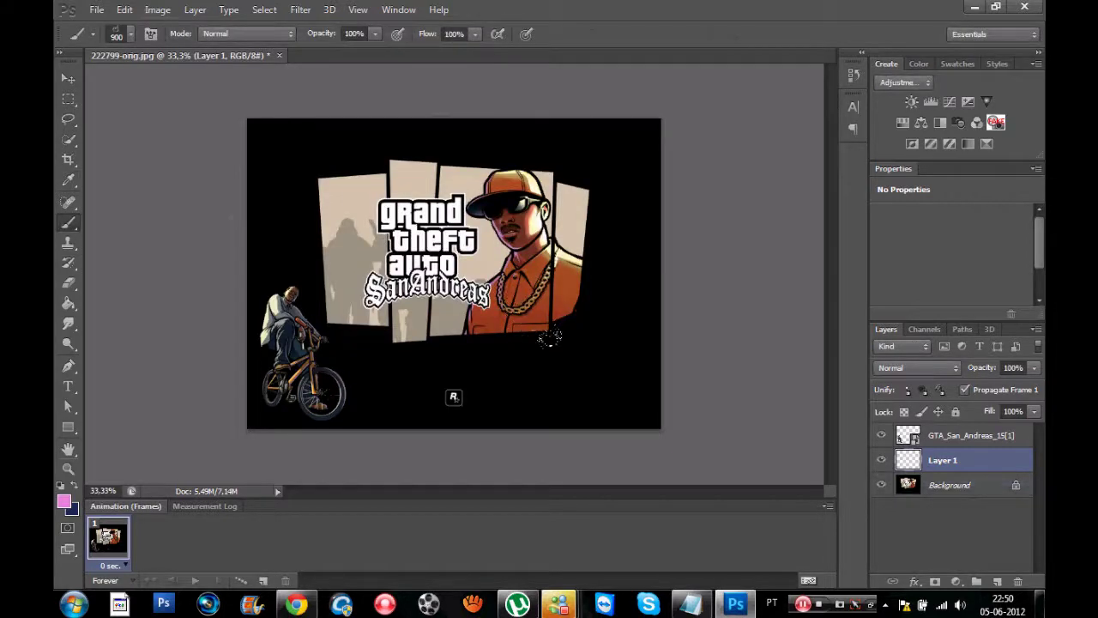
Stamp pink splatters in the lower-right, top-left and top-right corners and around the biker.
click(605, 382)
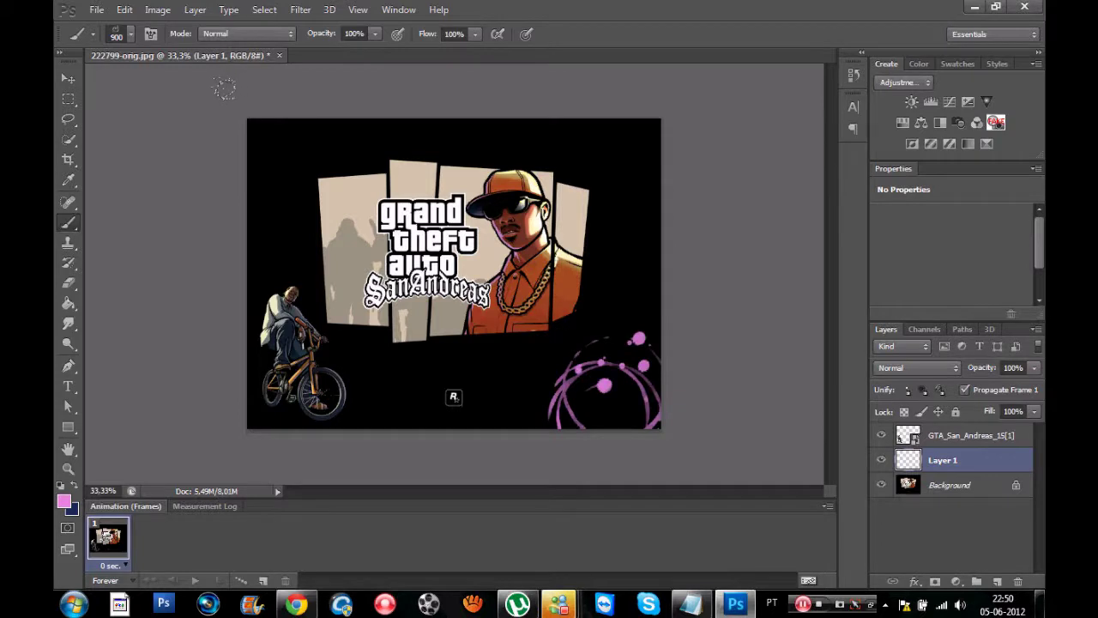
click(270, 163)
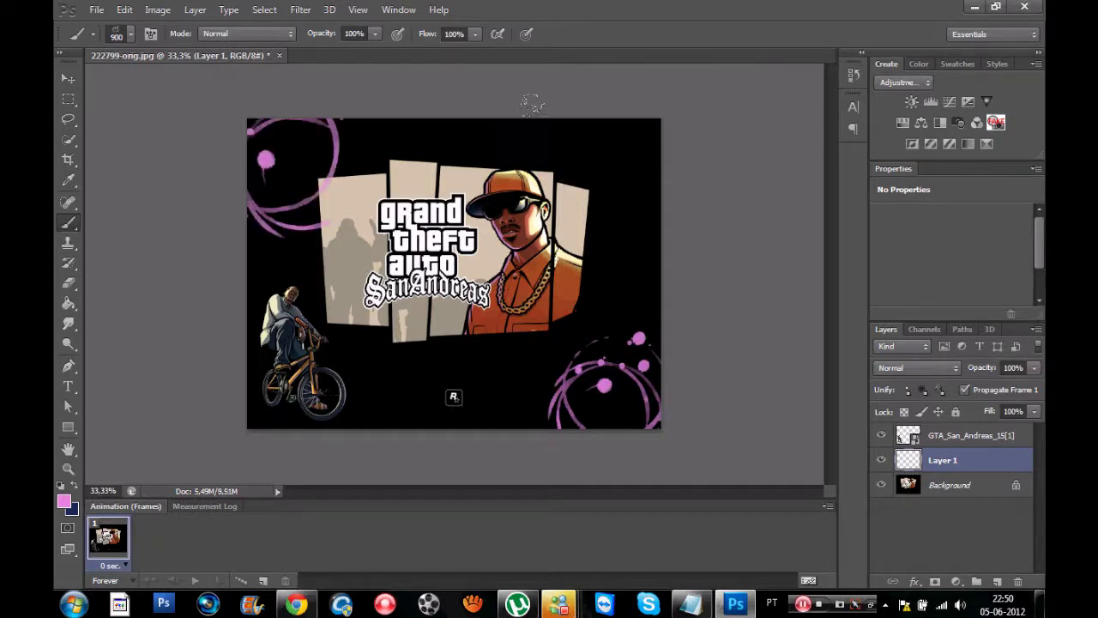
click(600, 176)
click(335, 351)
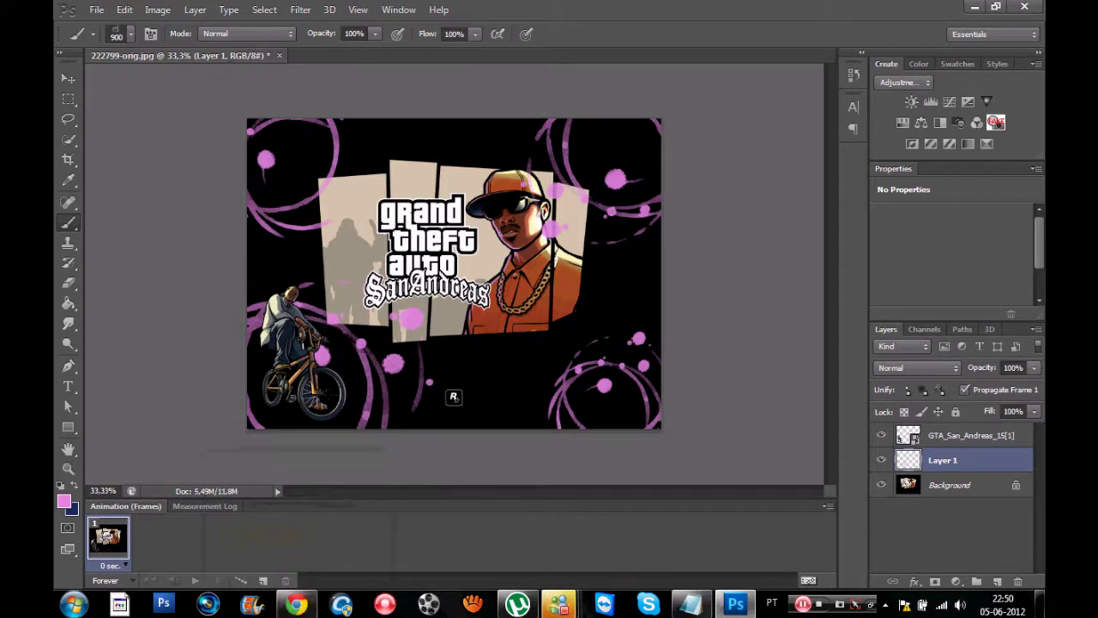
click(68, 282)
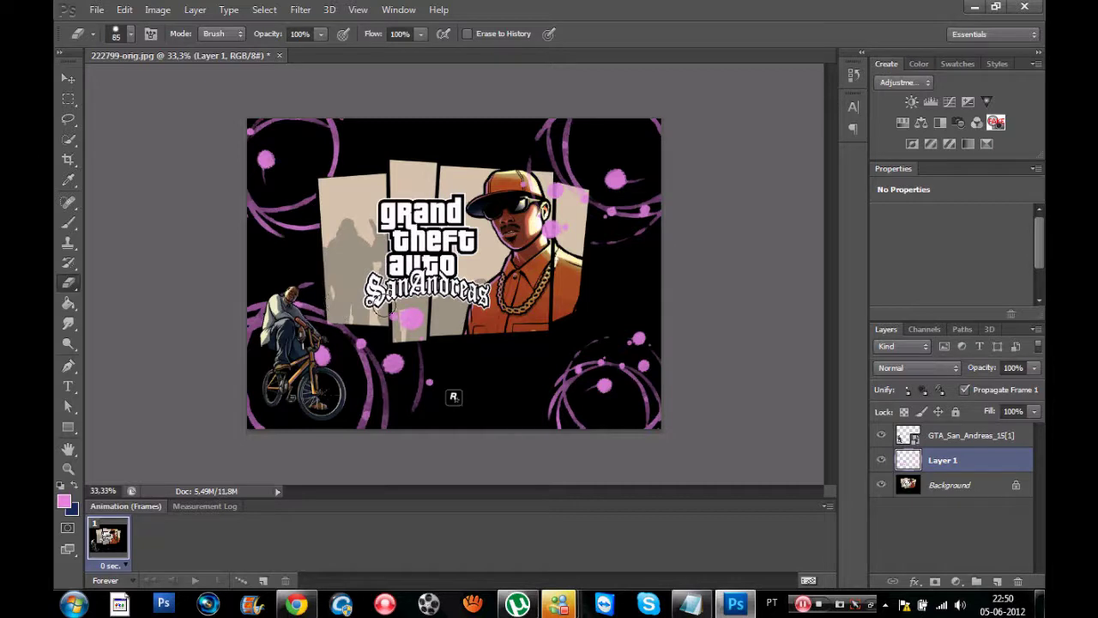
Erase stray pink near the man's cap and lower Layer 1's fill to about 22%.
drag(532, 237, 575, 204)
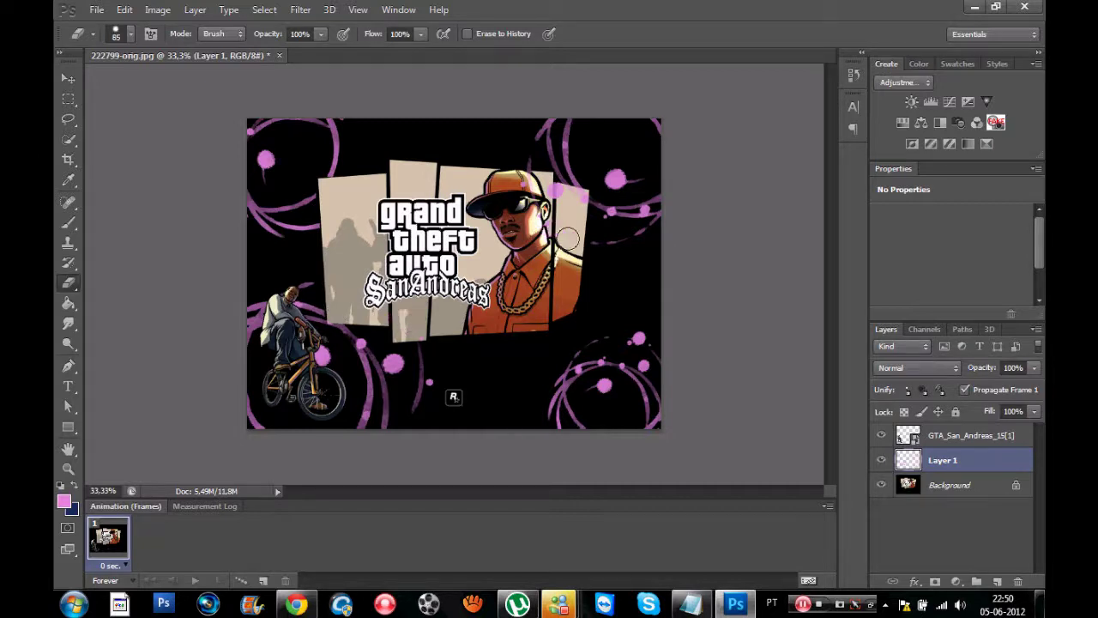
drag(574, 203, 525, 183)
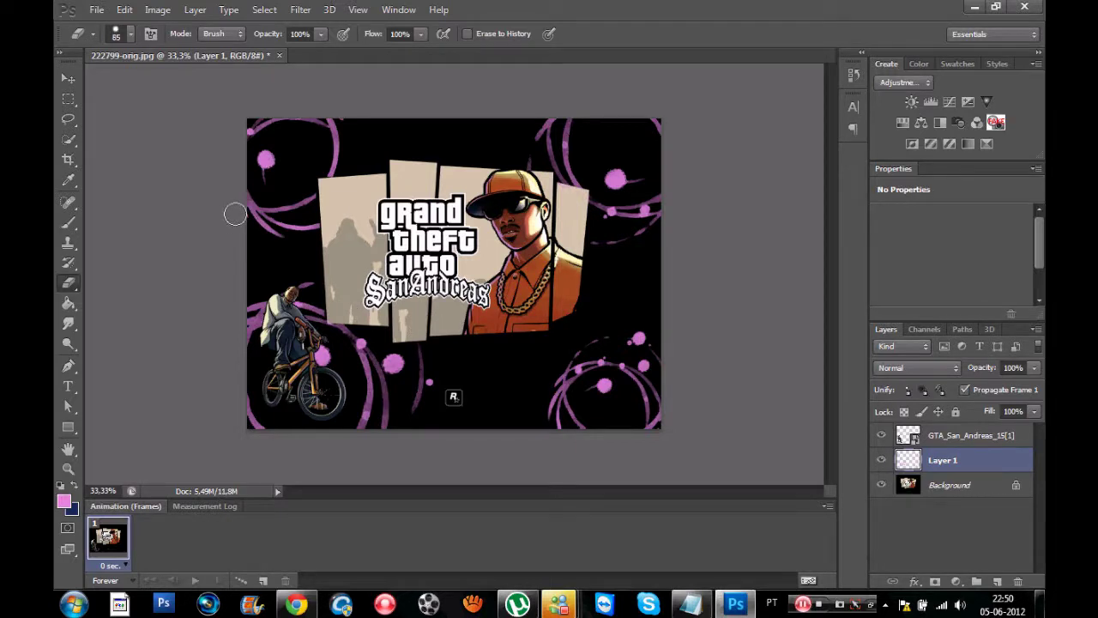
click(1034, 411)
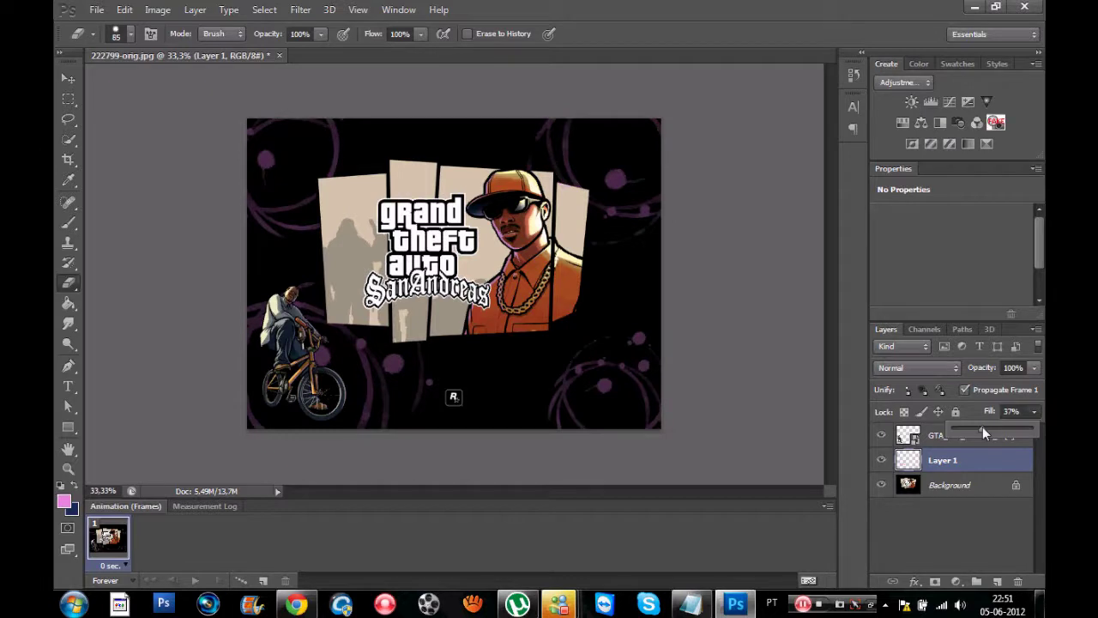
drag(975, 431, 970, 431)
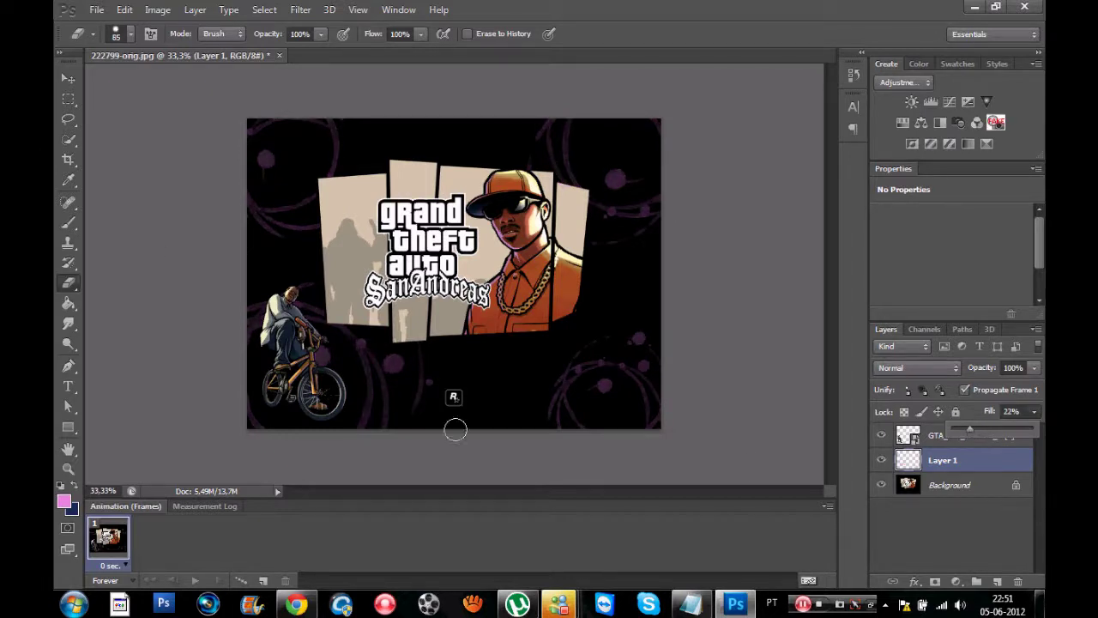
click(935, 437)
click(935, 438)
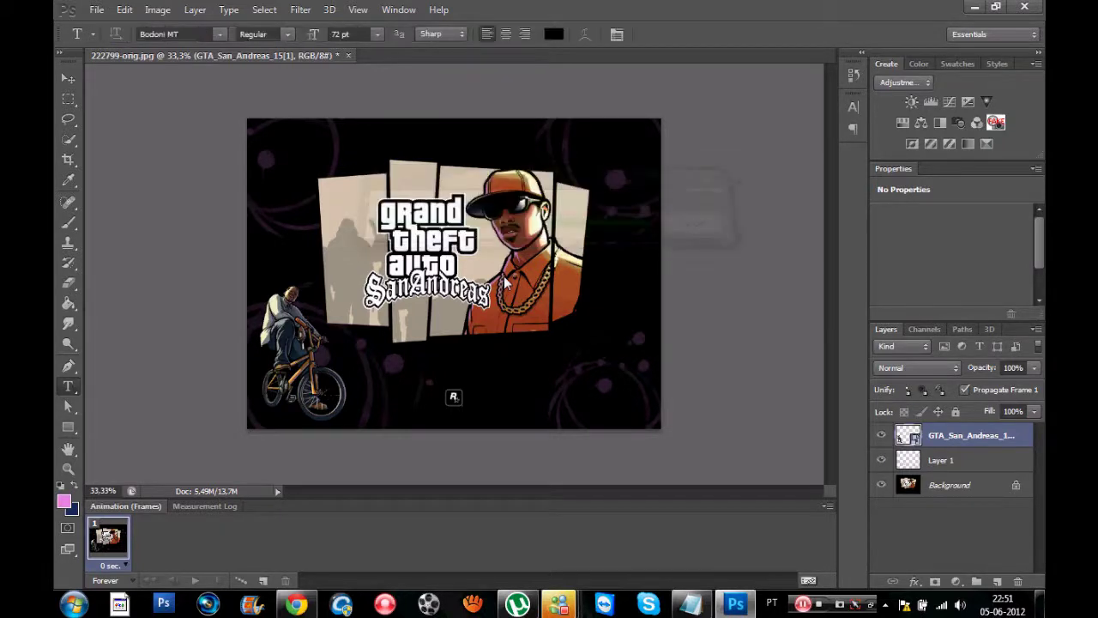
Type a pink 'Ricardinho' text layer below the artwork, above the R logo.
click(546, 394)
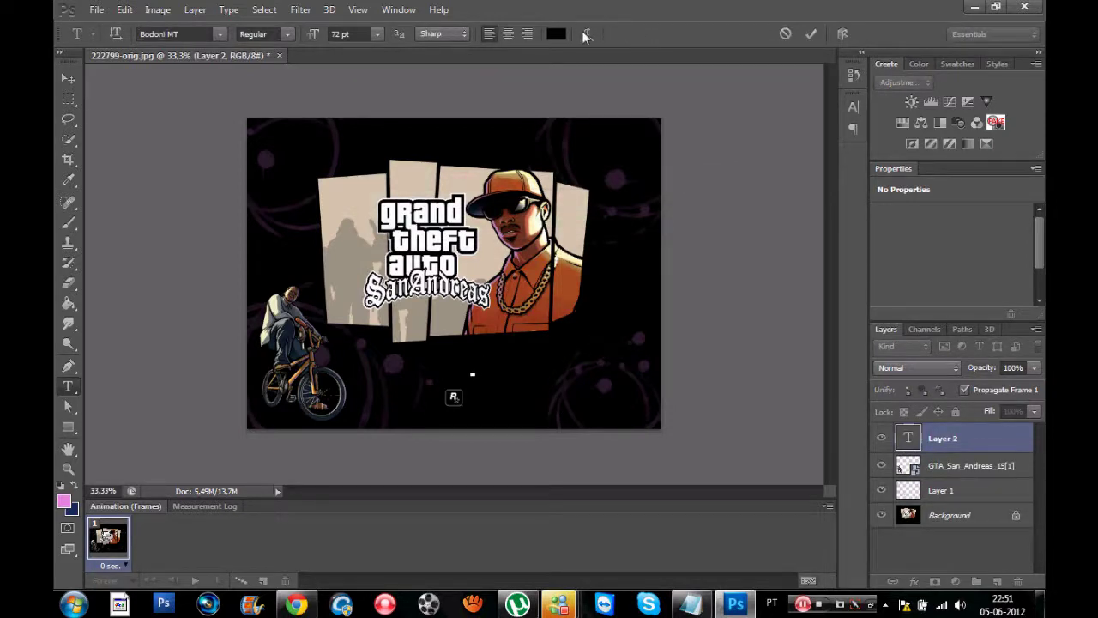
click(555, 34)
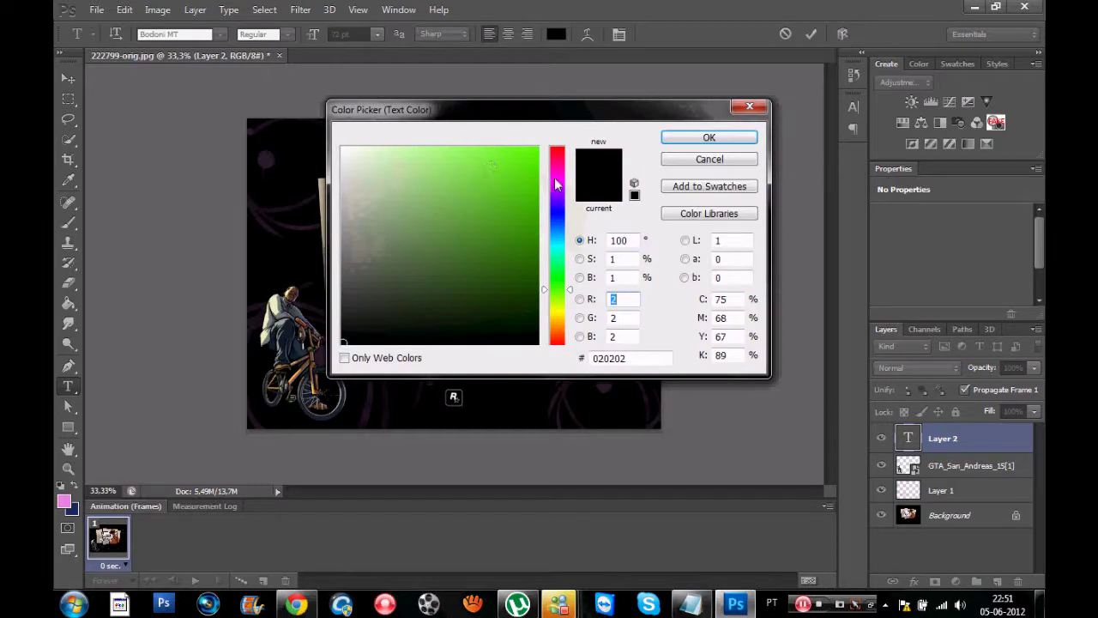
drag(556, 184, 556, 154)
click(480, 155)
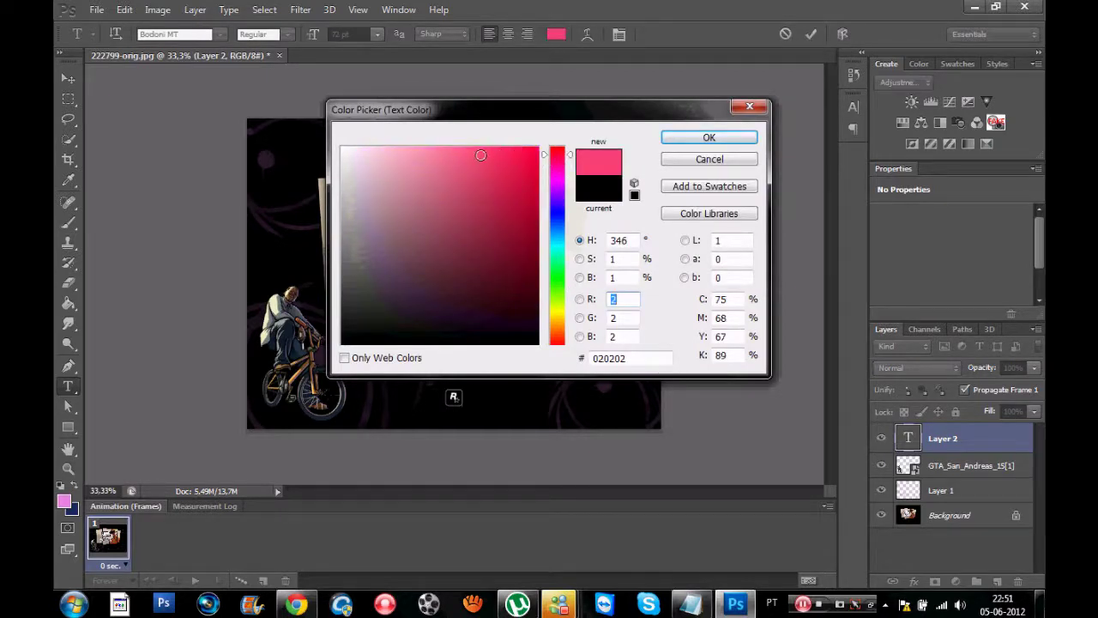
click(709, 137)
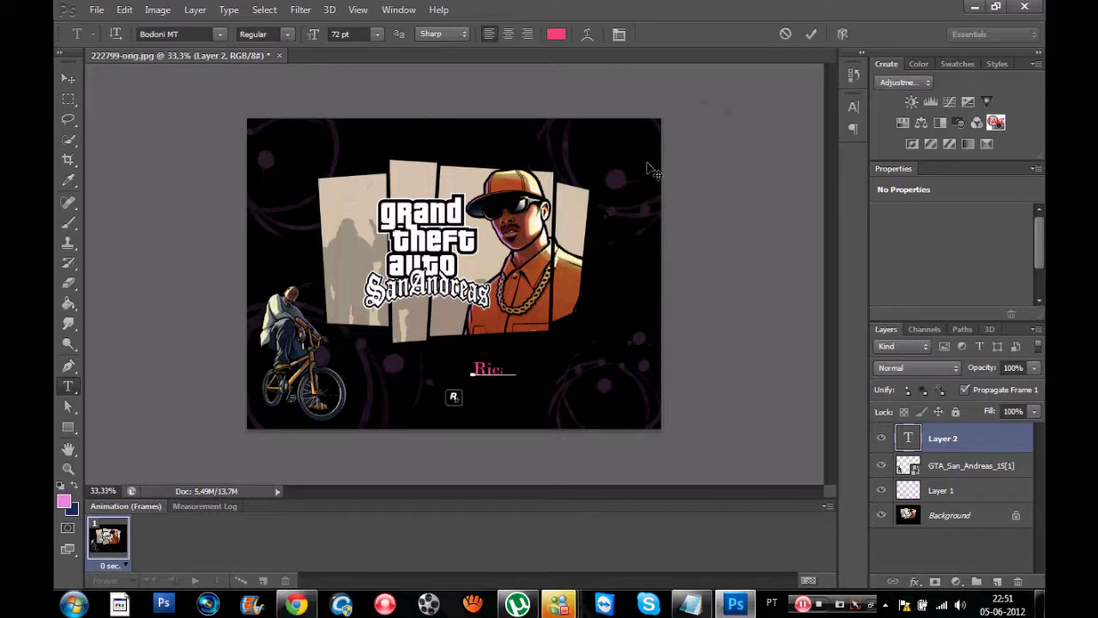
text(ardinho)
key(ctrl+a)
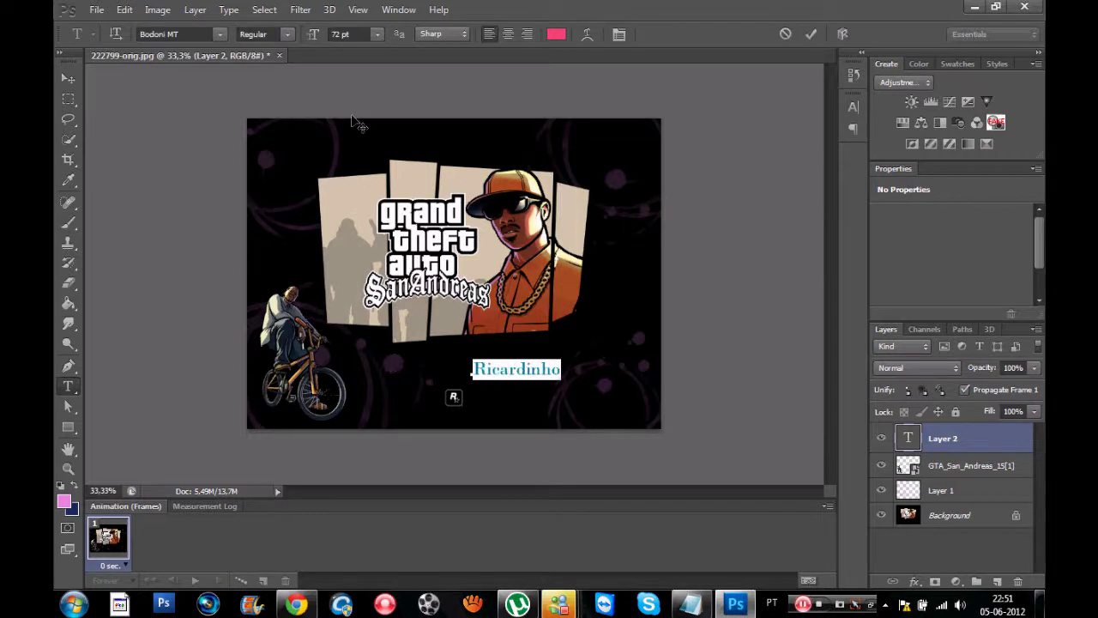
click(221, 42)
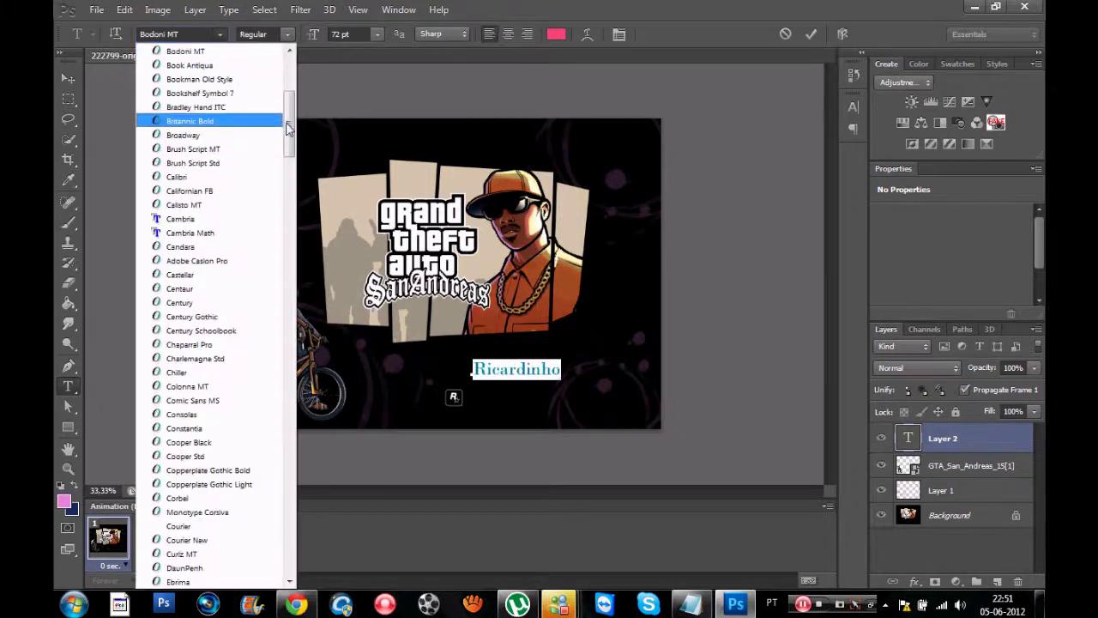
Try Action Jackson and ElFont Tagl, then set the title in graffonti3d.drop.
scroll(221, 69, up, 5)
click(216, 52)
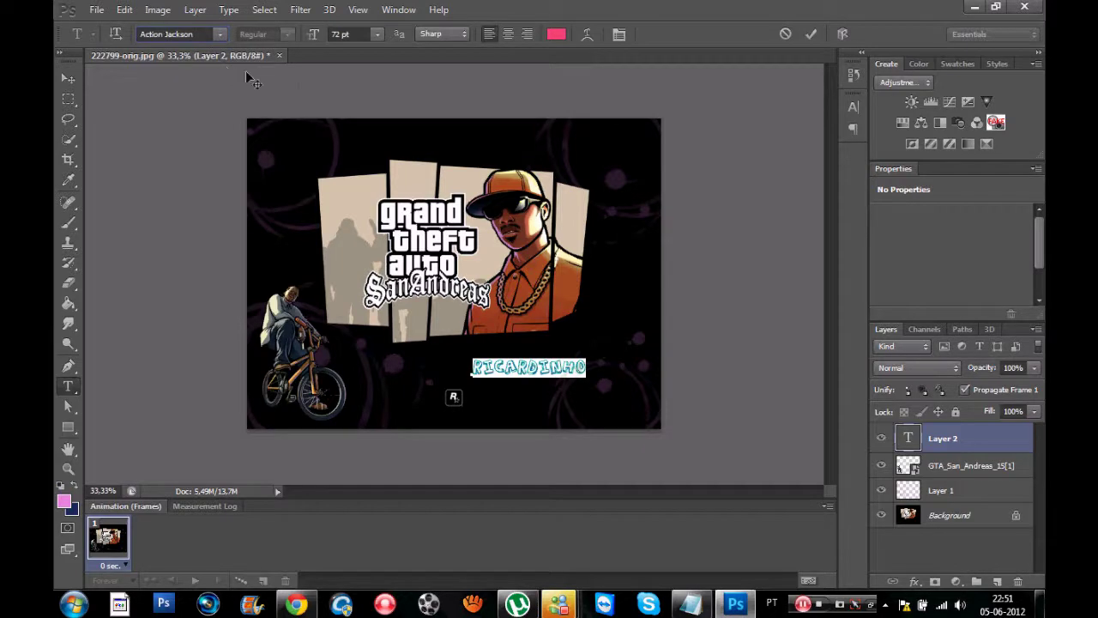
click(221, 33)
scroll(283, 120, up, 1)
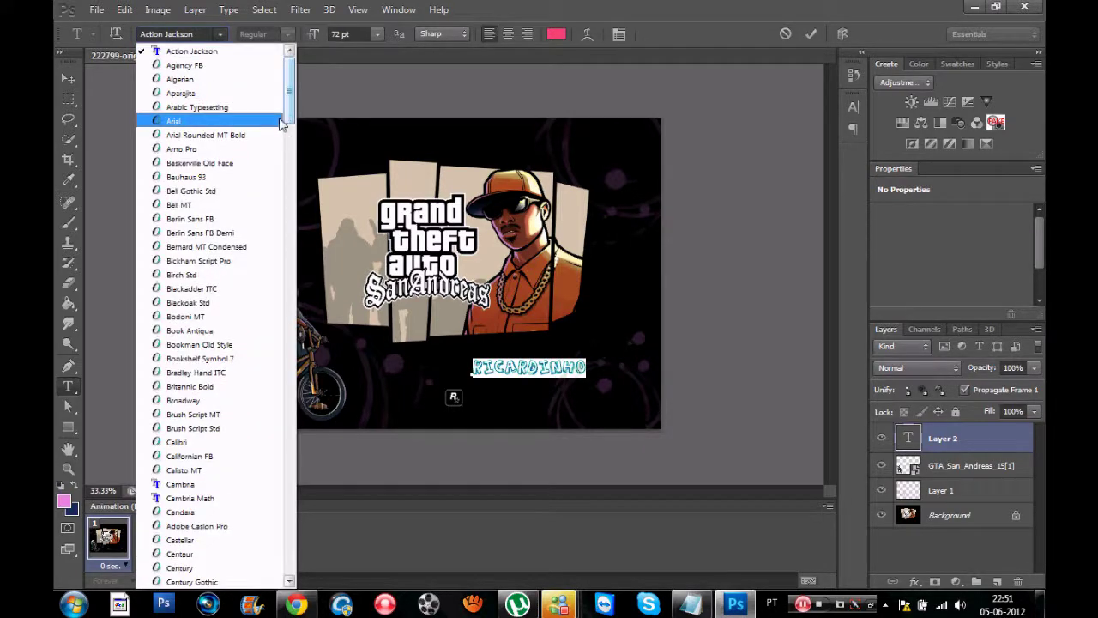
drag(290, 103, 293, 197)
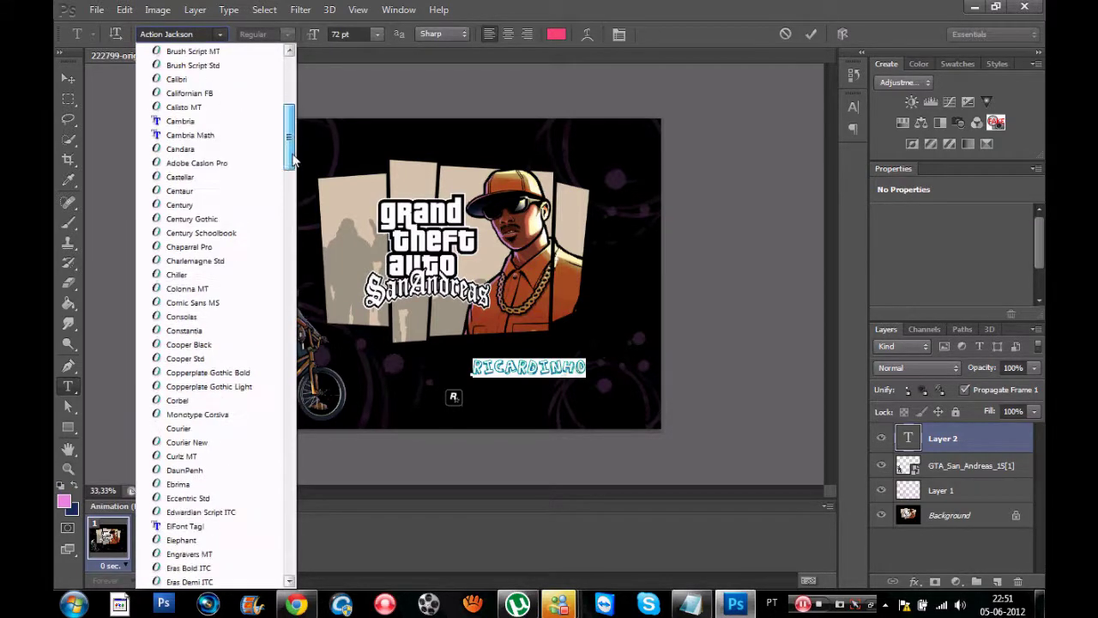
click(204, 219)
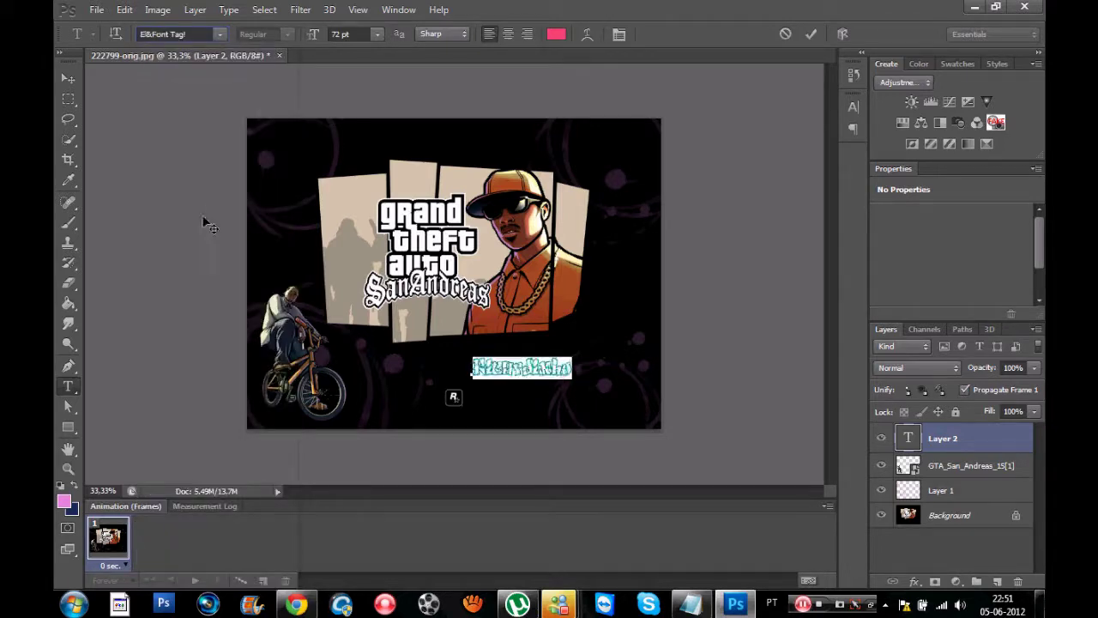
click(221, 33)
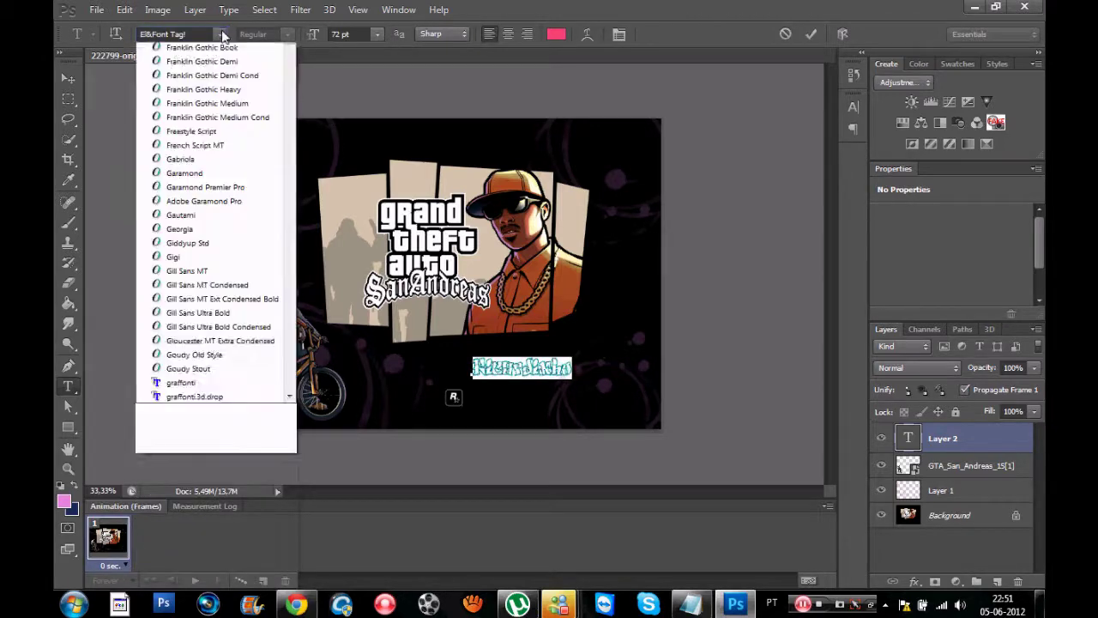
scroll(287, 210, down, 4)
scroll(287, 214, down, 2)
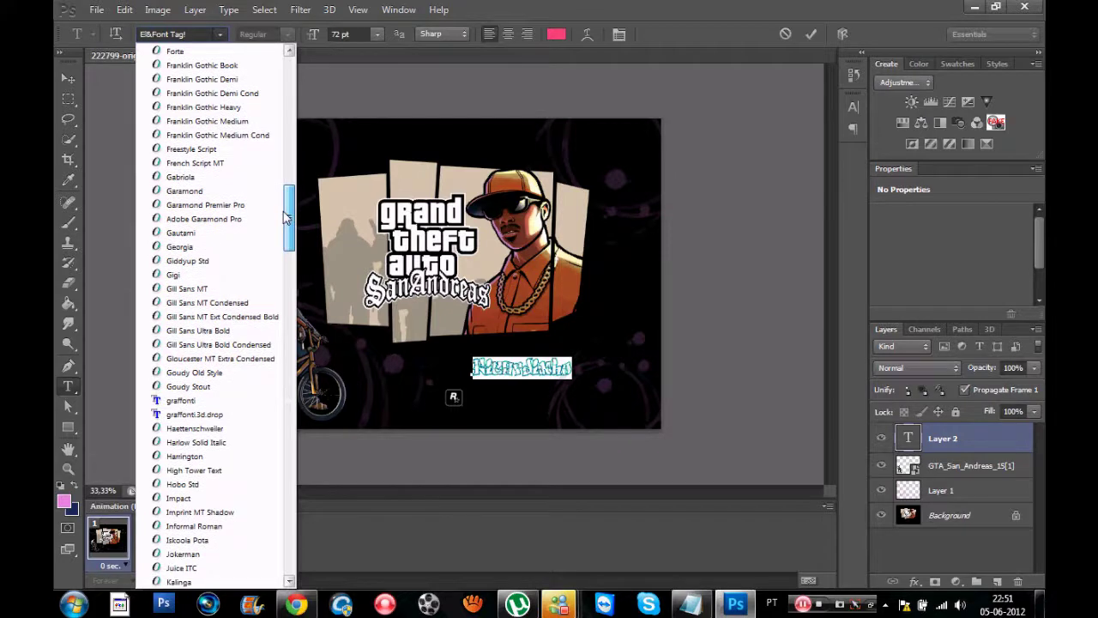
click(201, 409)
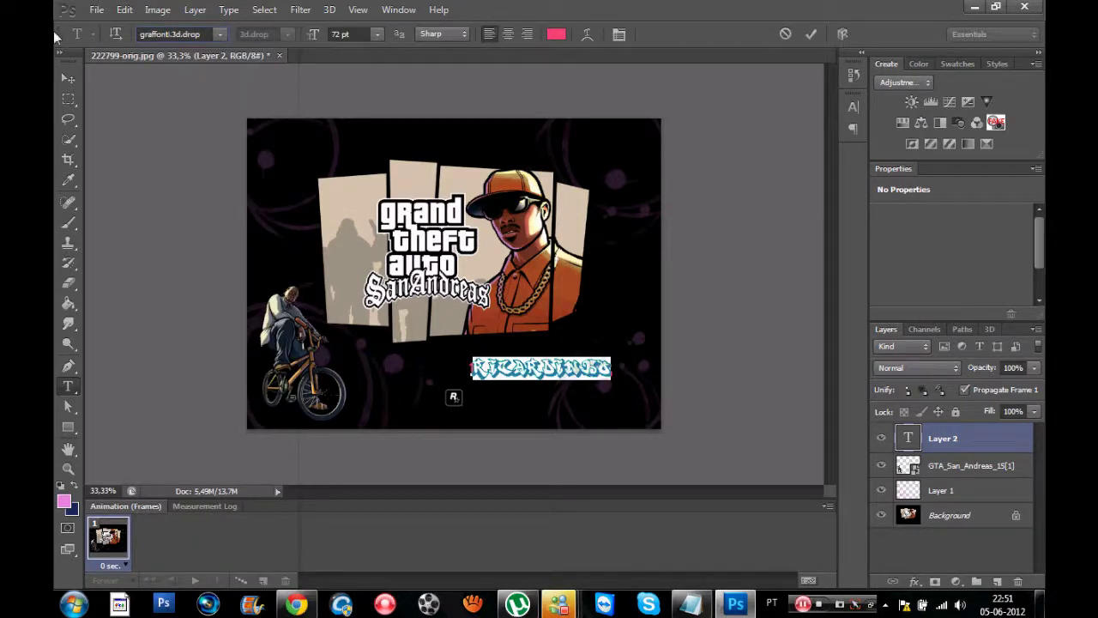
click(68, 78)
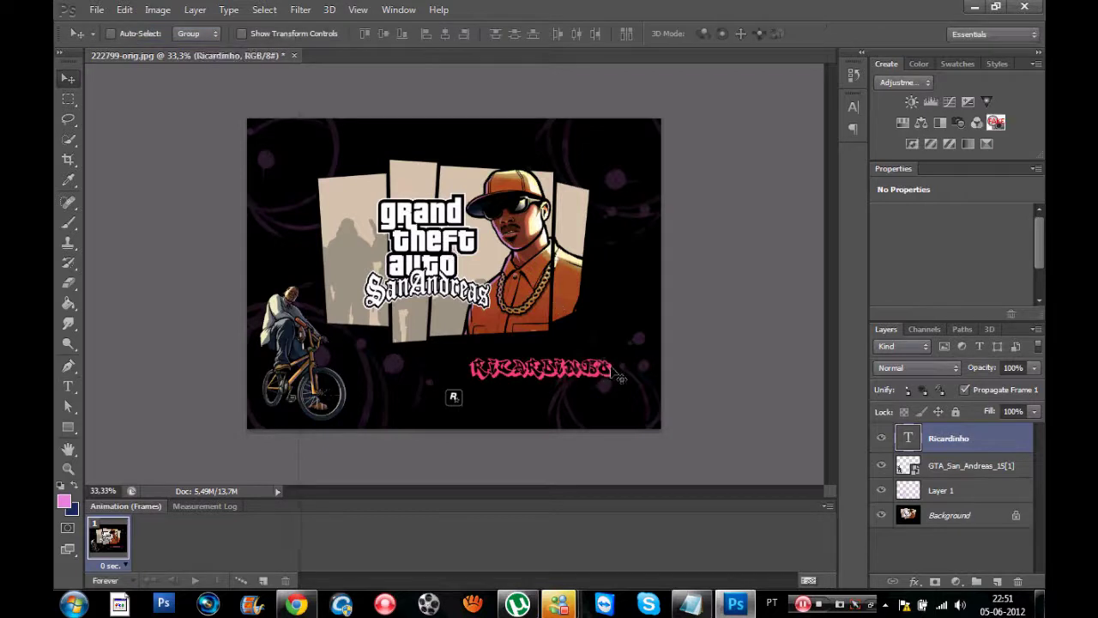
Reselect the whole Ricardinho title text for further editing.
click(67, 386)
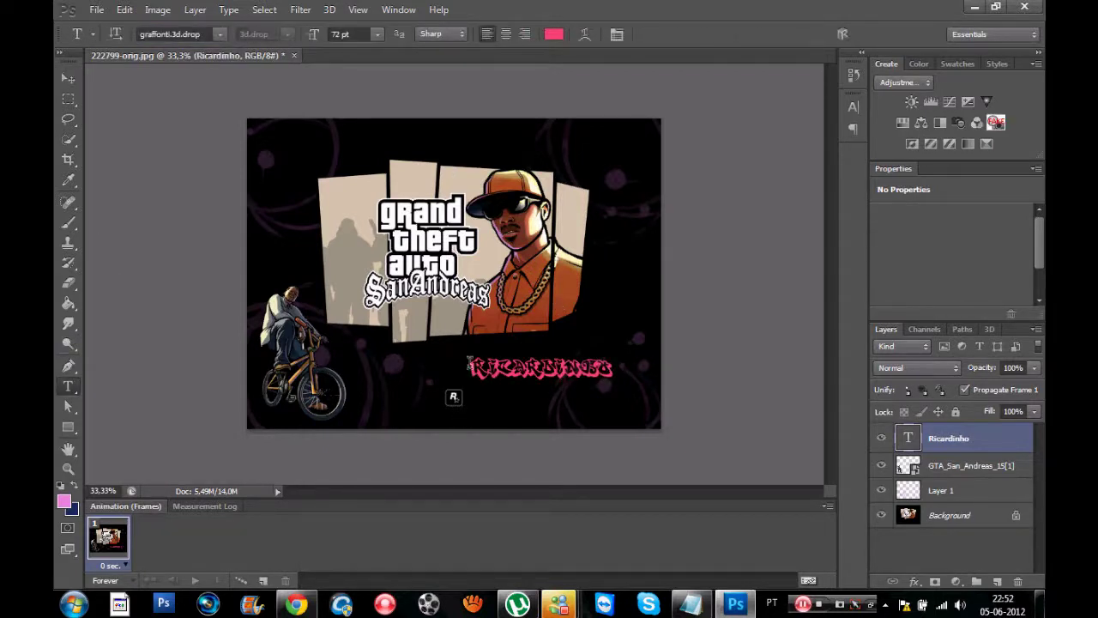
drag(475, 367, 652, 370)
click(555, 34)
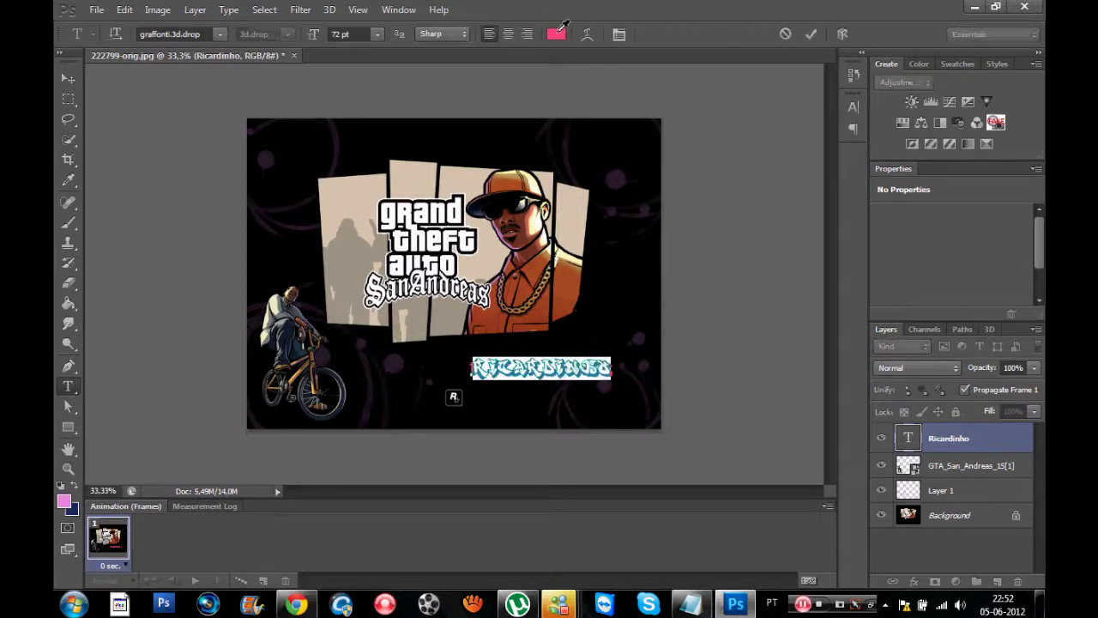
Make the Ricardinho title blue and set it in the ElFont Tagl font.
click(558, 222)
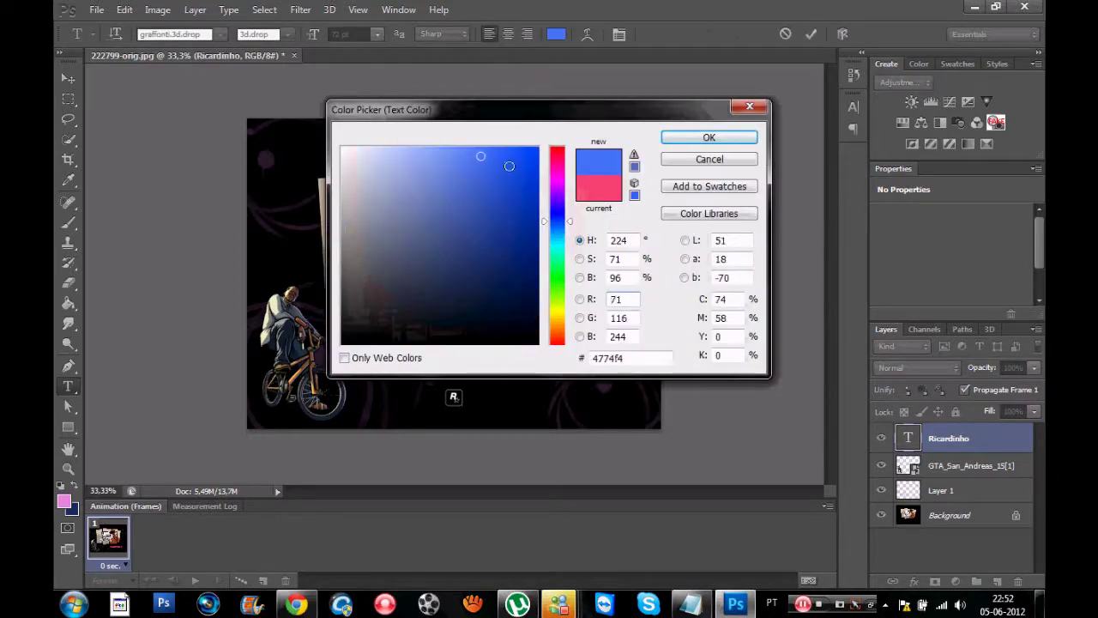
drag(504, 164, 515, 149)
click(731, 137)
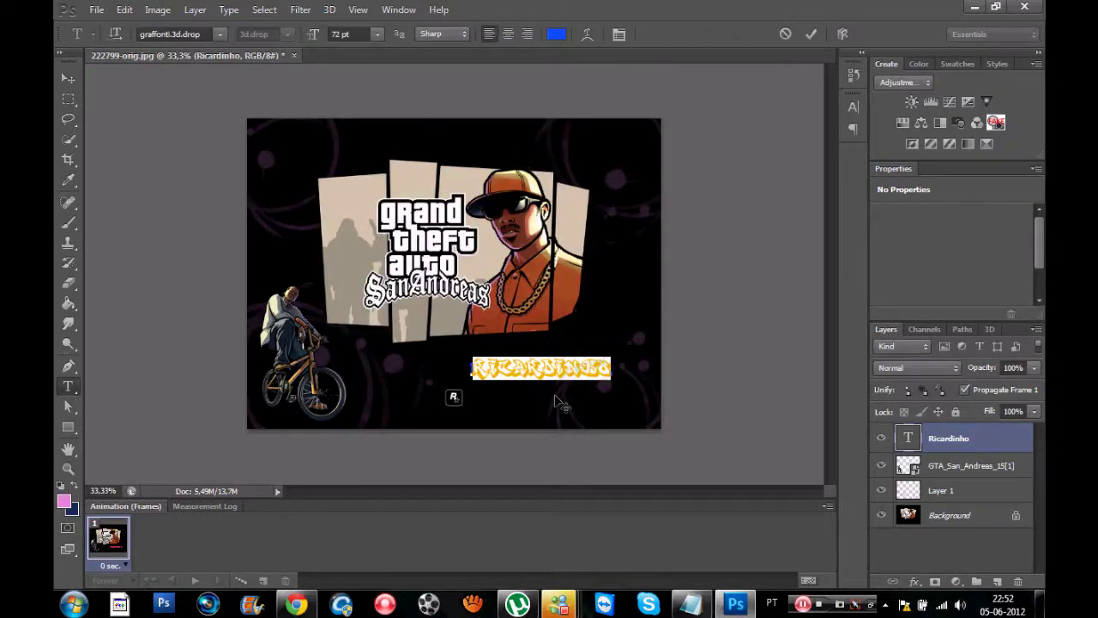
click(220, 34)
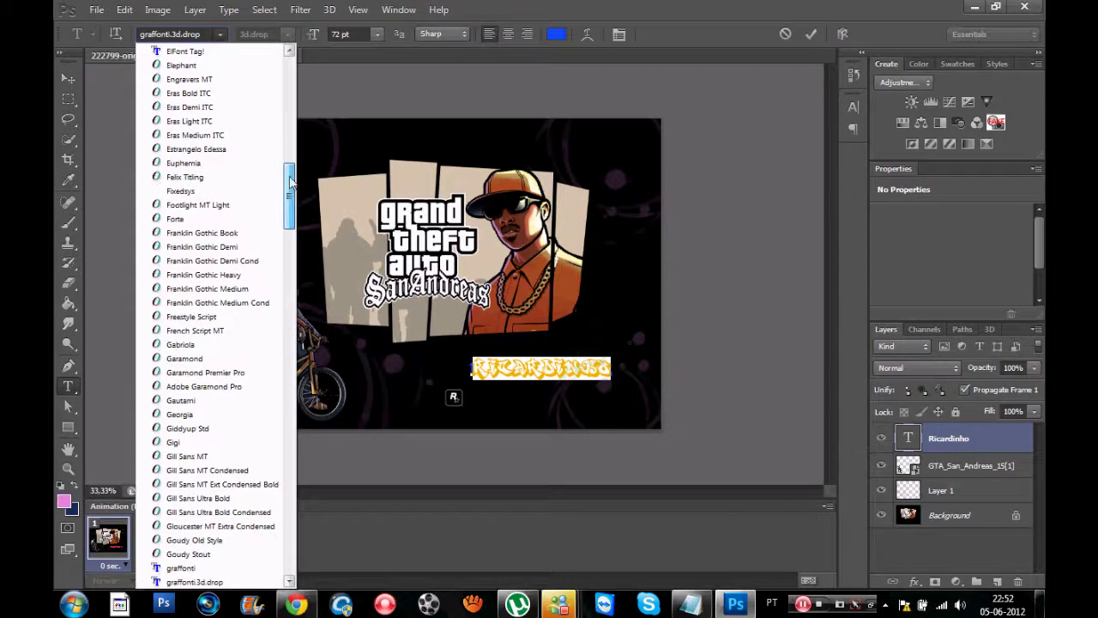
scroll(290, 180, up, 1)
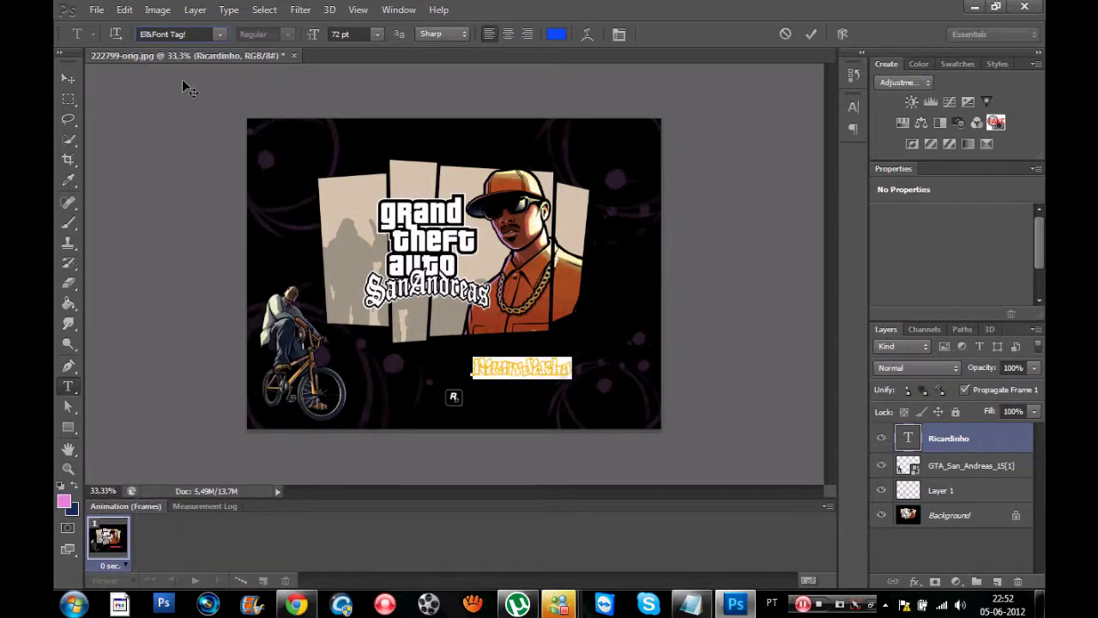
click(66, 79)
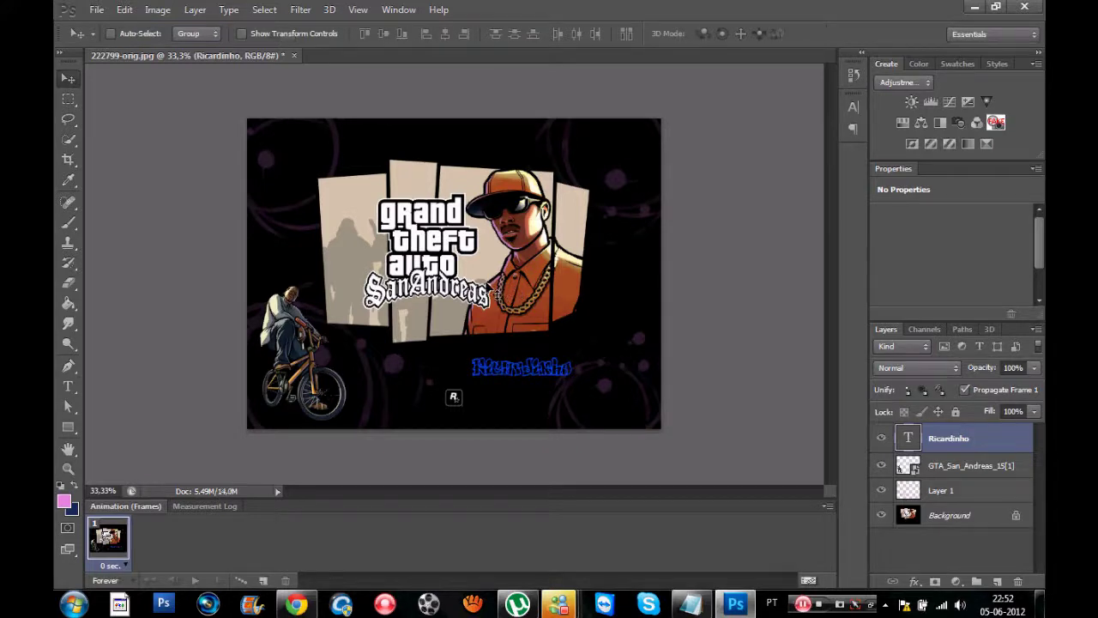
key(ctrl+t)
Scale the Ricardinho title up to about 160%.
drag(574, 354, 622, 343)
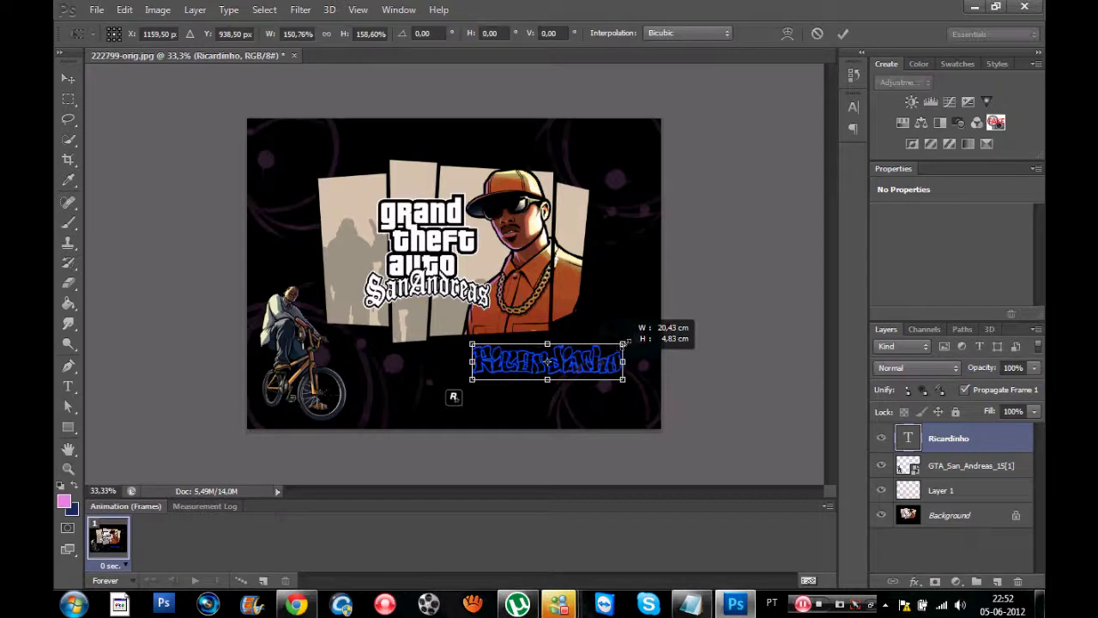
drag(623, 343, 632, 342)
key(v)
click(443, 233)
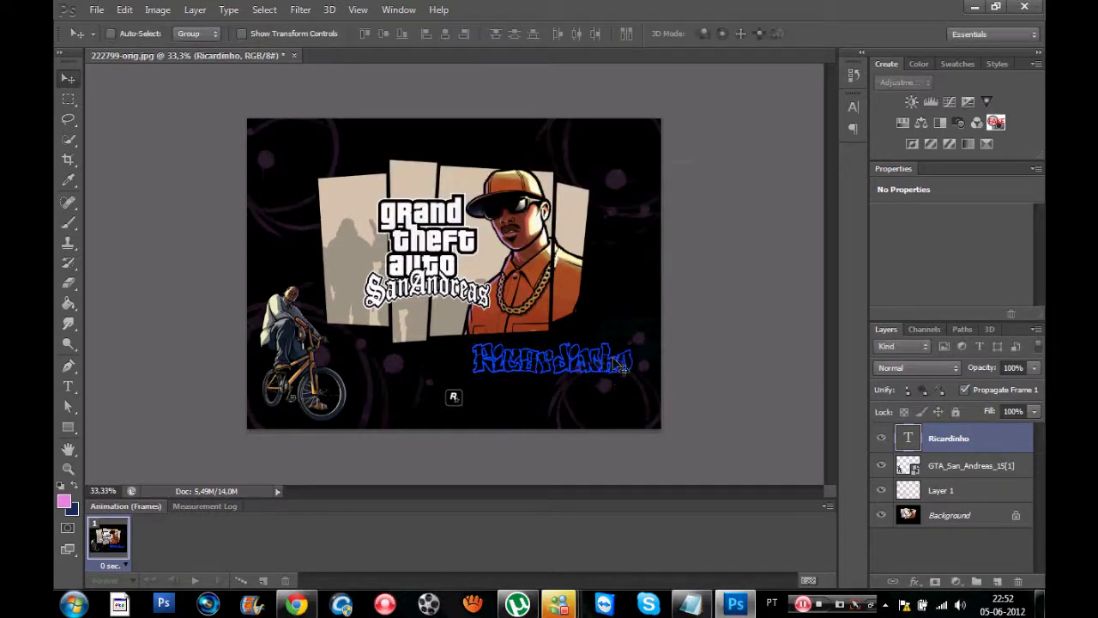
Rotate the title about -13.65° and nudge it down and right.
key(ctrl+t)
drag(650, 337, 644, 310)
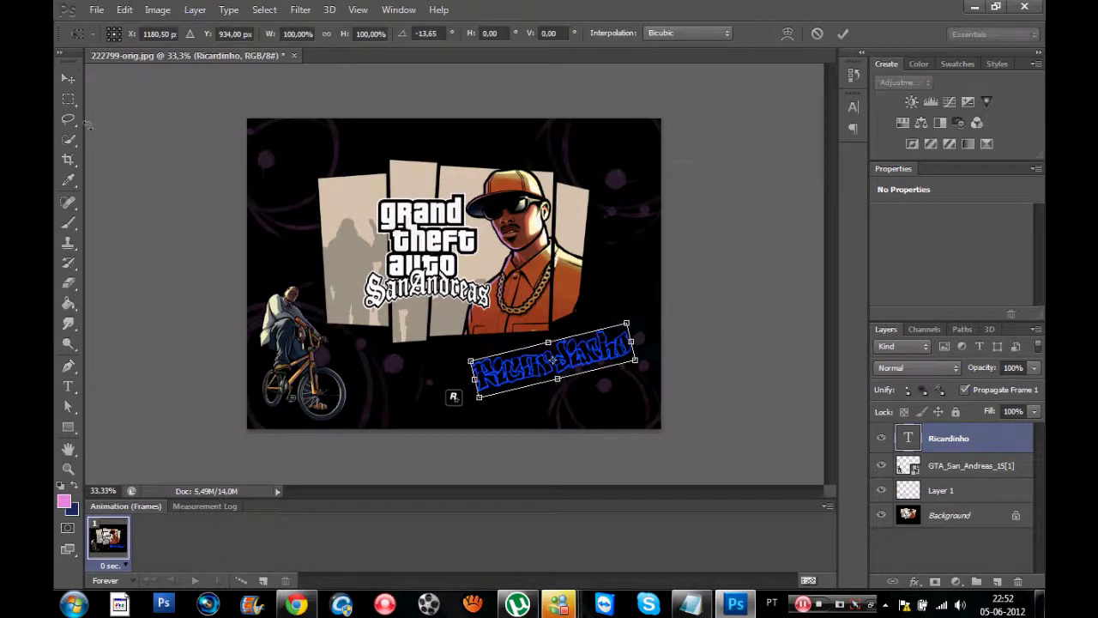
click(69, 78)
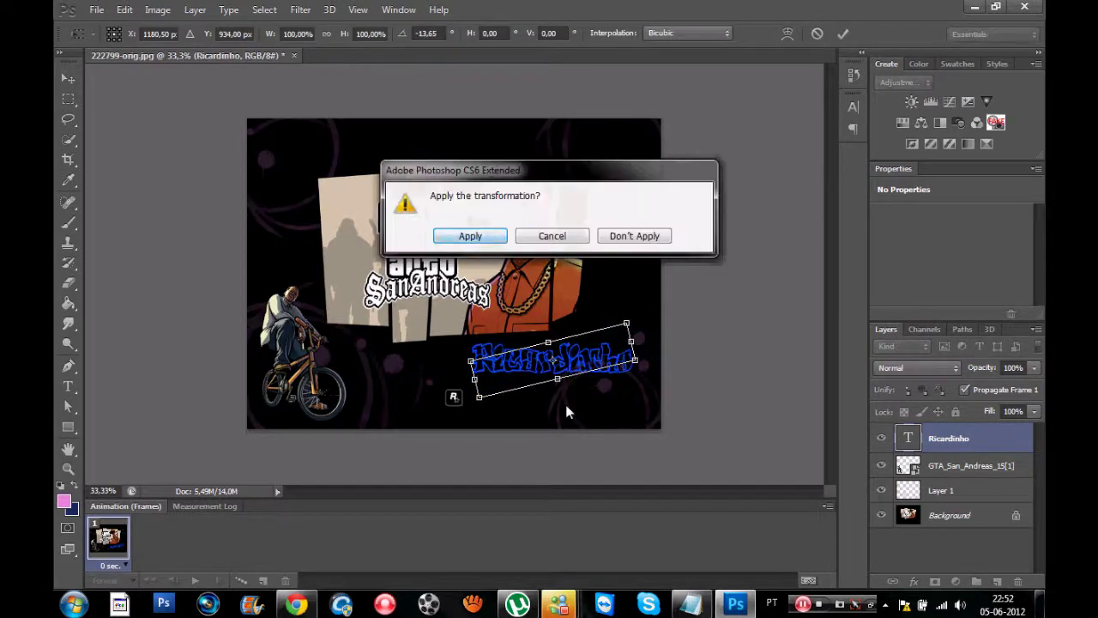
key(Return)
drag(566, 412, 586, 431)
In the title layer's Blending Options, try a bevel, then enable Outer Glow instead.
right_click(944, 449)
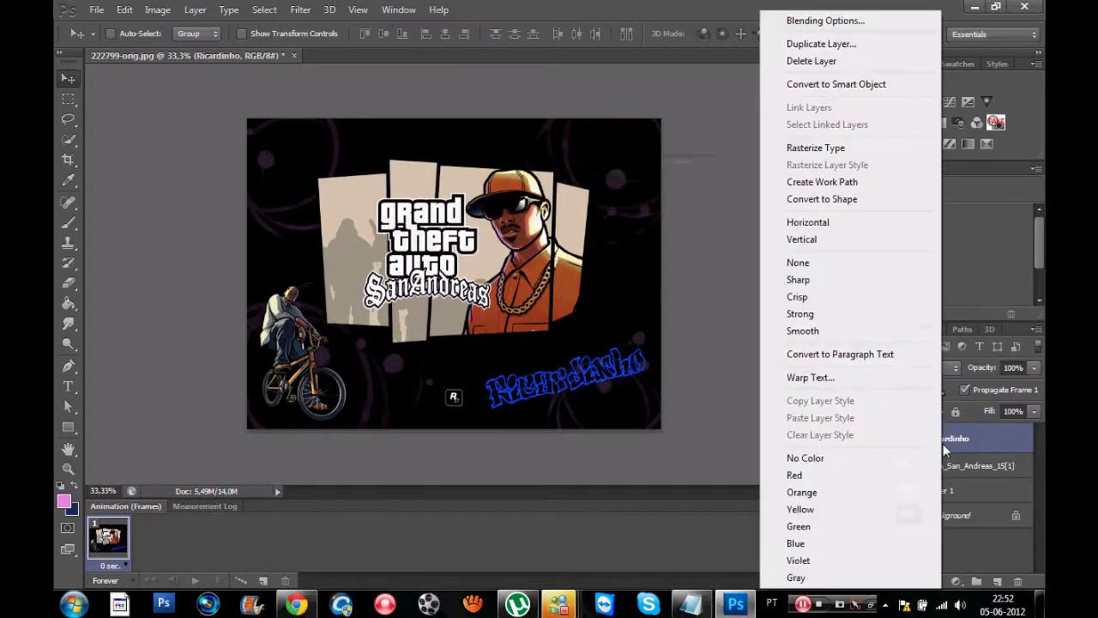
click(828, 12)
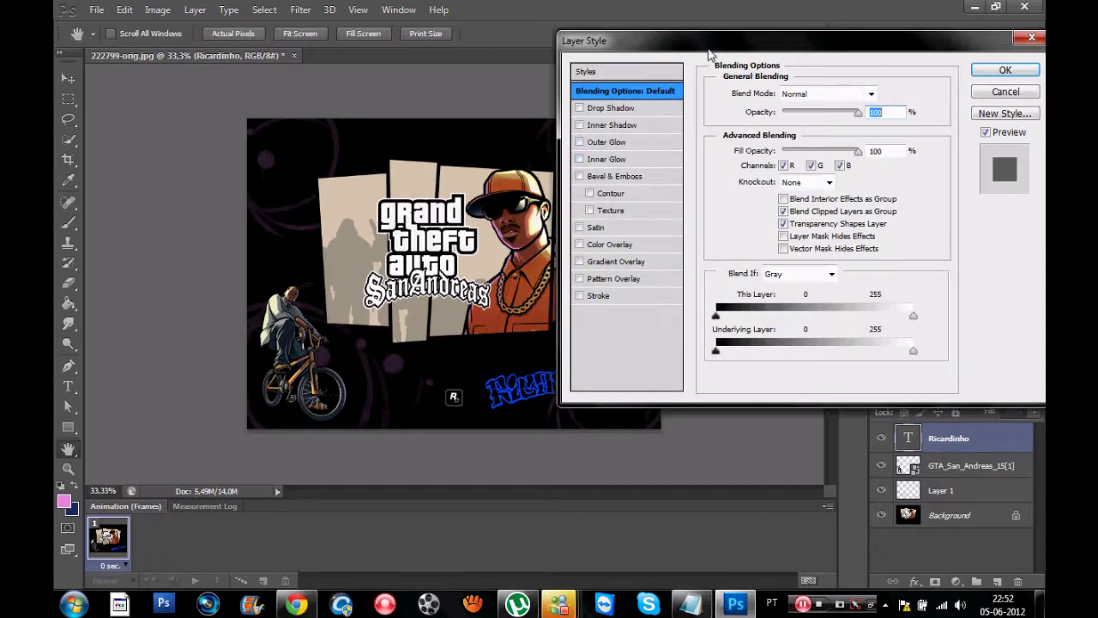
drag(709, 49, 743, 14)
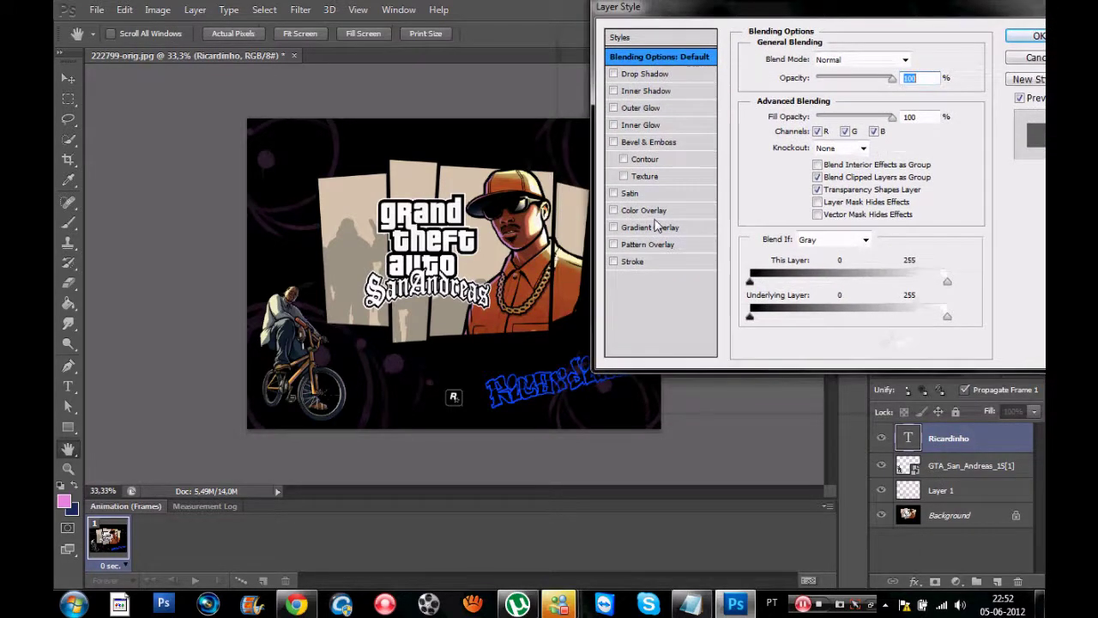
click(625, 161)
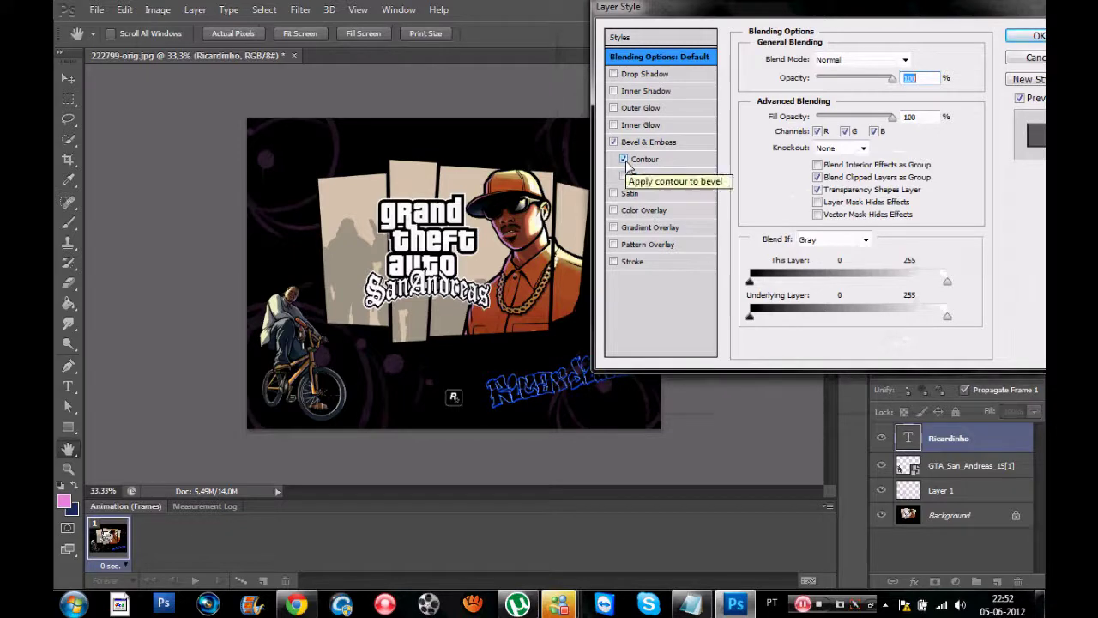
click(613, 141)
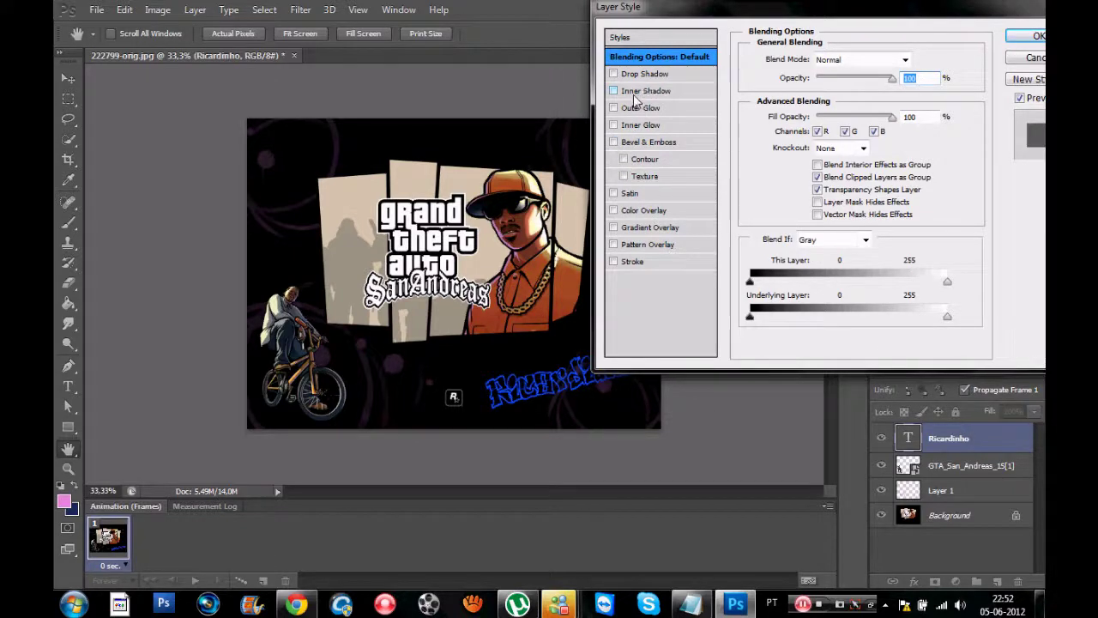
click(639, 108)
Set the outer glow colour to vivid yellow and enlarge its size slightly.
click(789, 114)
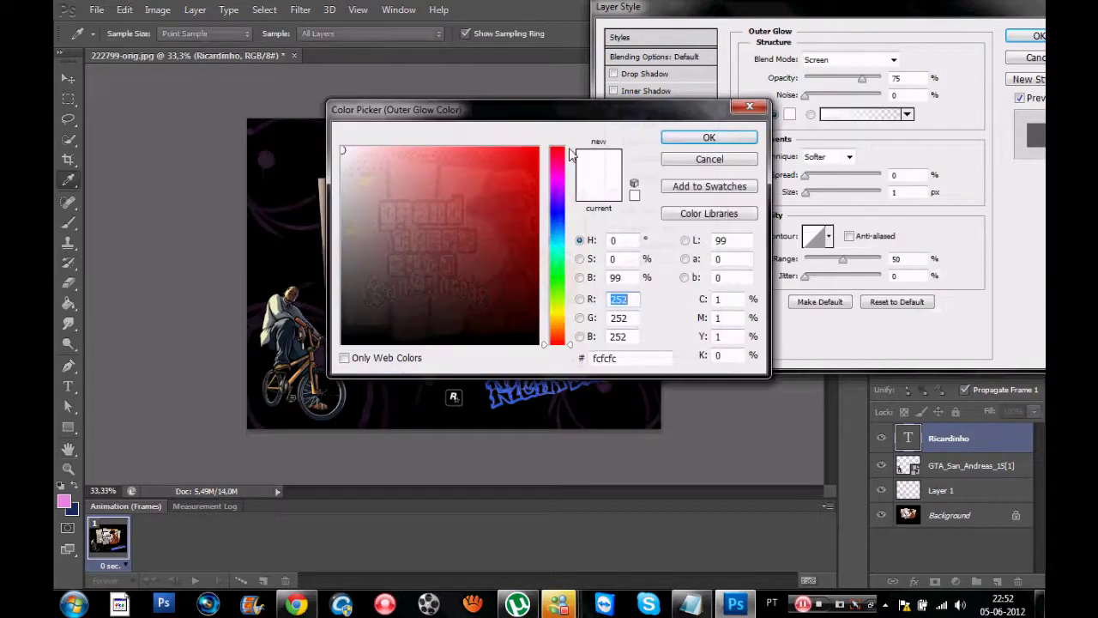
click(517, 183)
drag(516, 183, 462, 209)
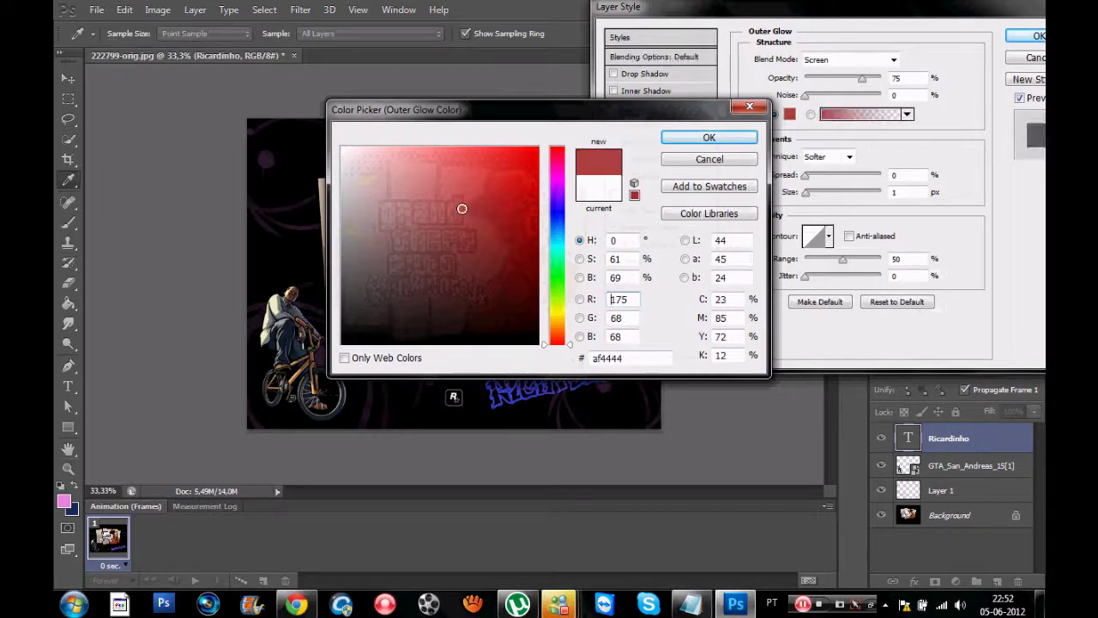
drag(401, 327, 495, 335)
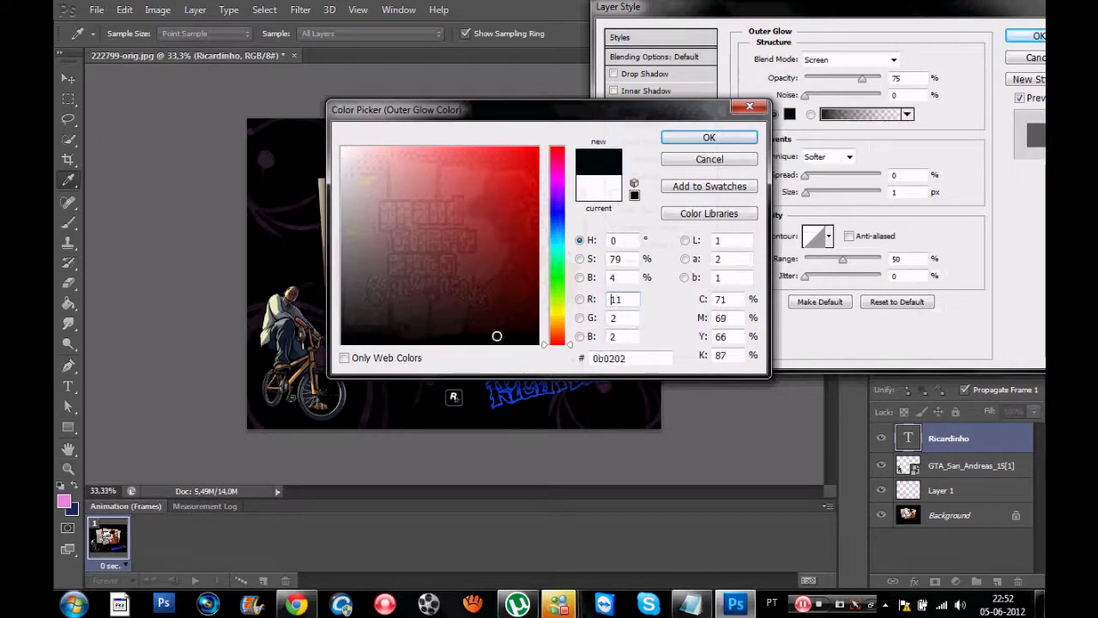
click(559, 310)
click(506, 197)
drag(506, 198, 517, 148)
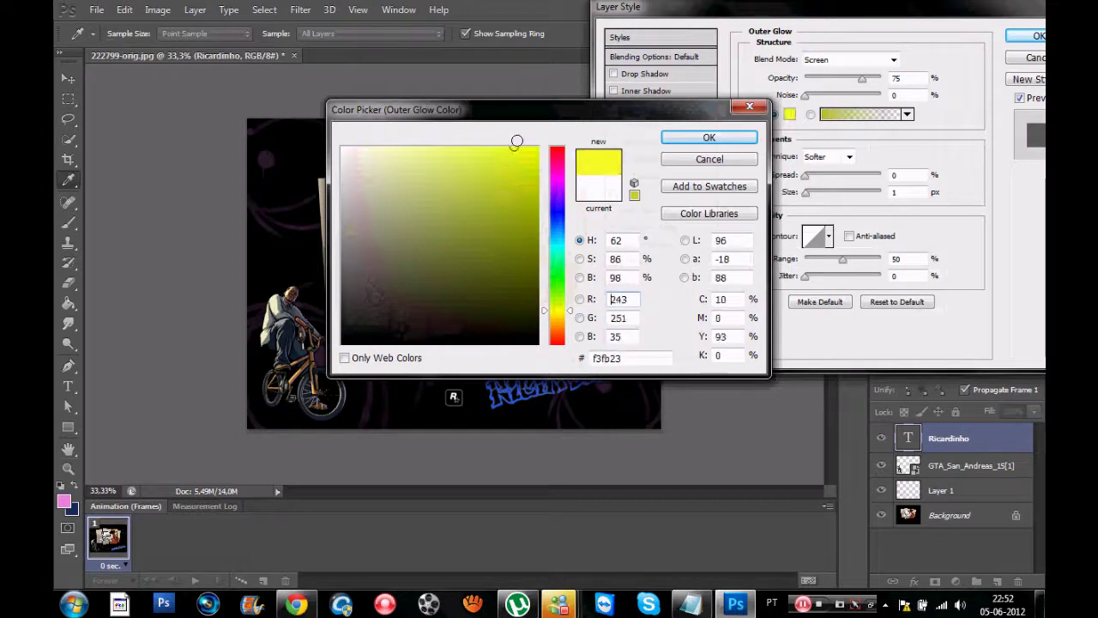
click(710, 137)
mouse_move(805, 192)
mouse_down()
mouse_move(814, 199)
mouse_move(815, 183)
mouse_move(826, 187)
mouse_up()
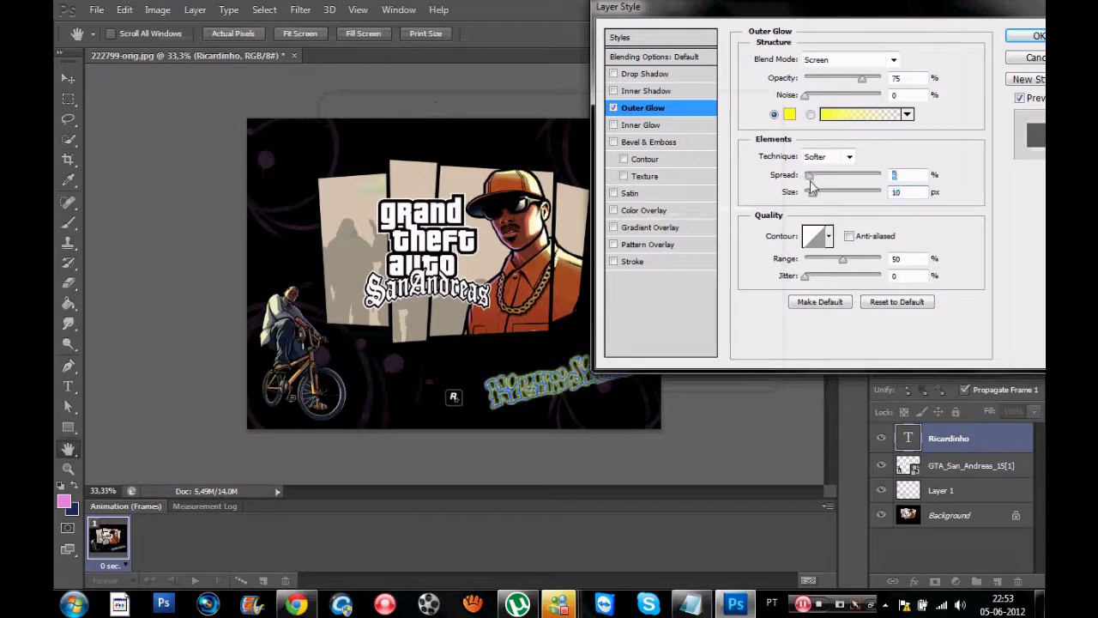
Apply a magenta Outer Glow to the Ricardinho title with Spread 21 and larger Size.
drag(824, 187, 813, 197)
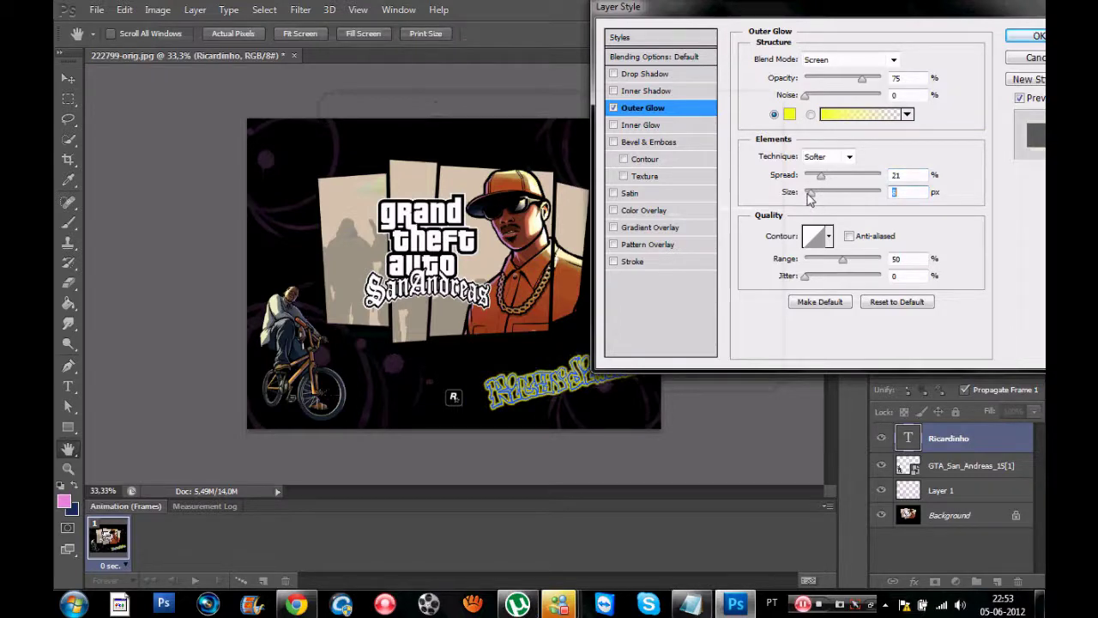
click(788, 115)
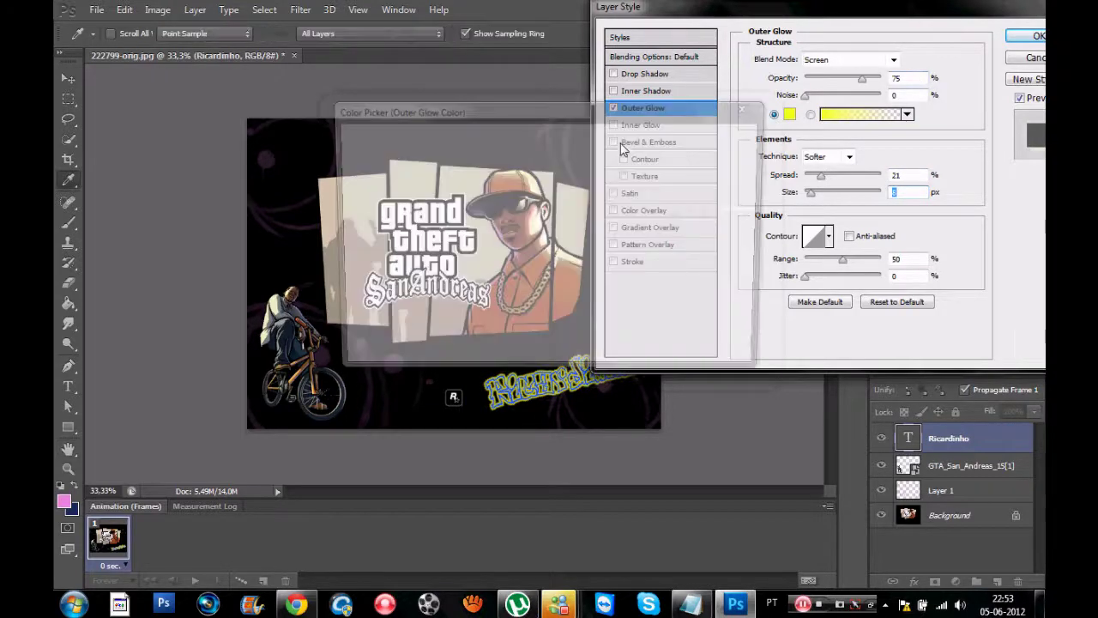
click(557, 179)
click(710, 137)
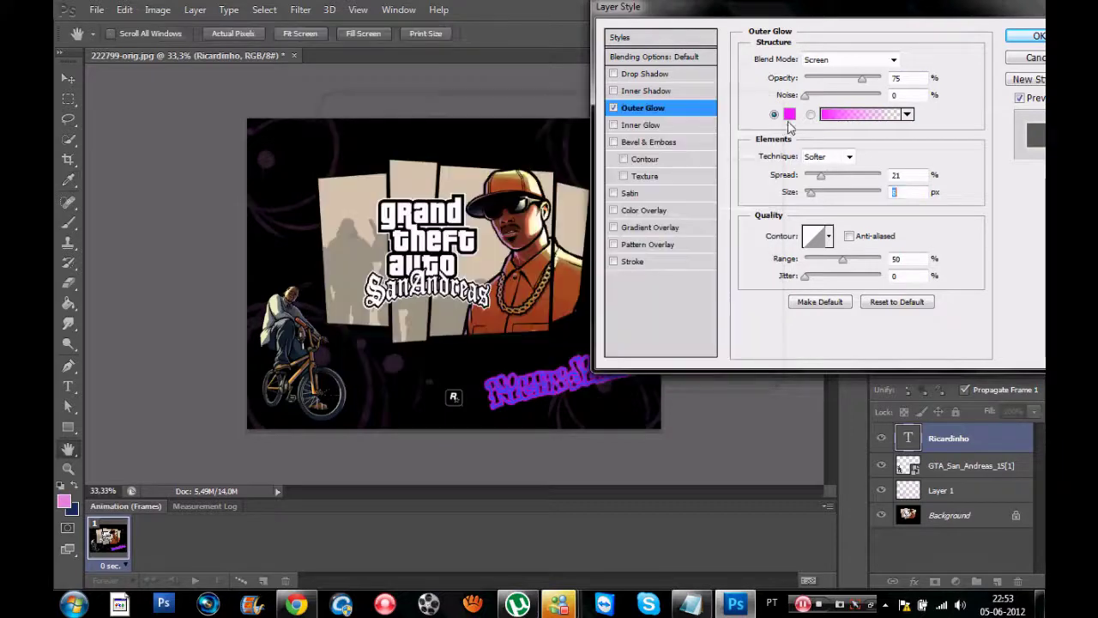
click(1030, 35)
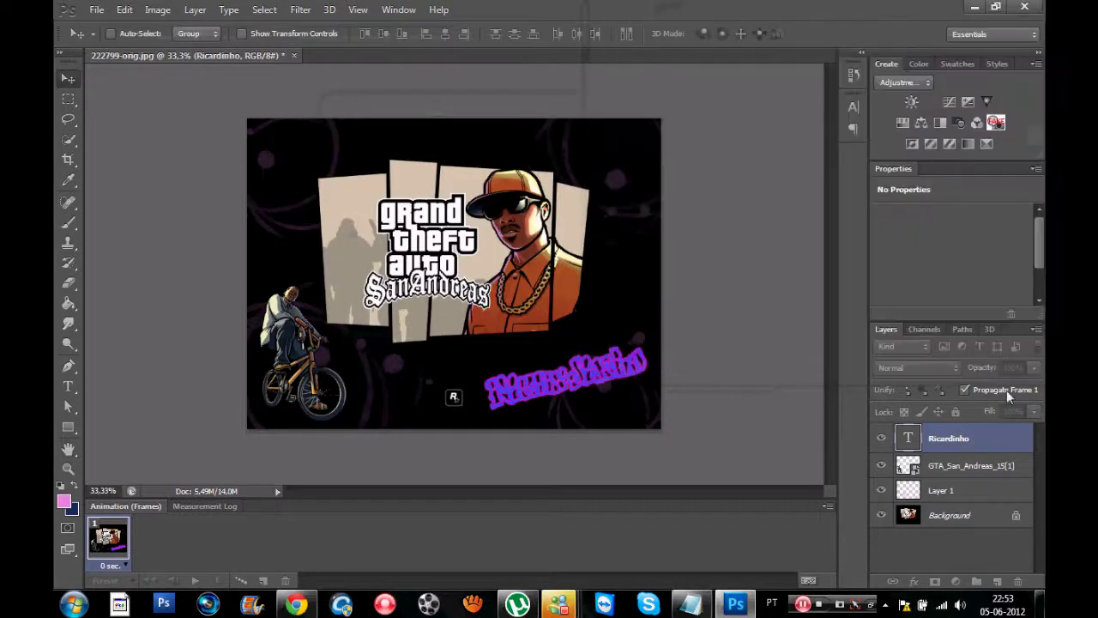
click(1032, 412)
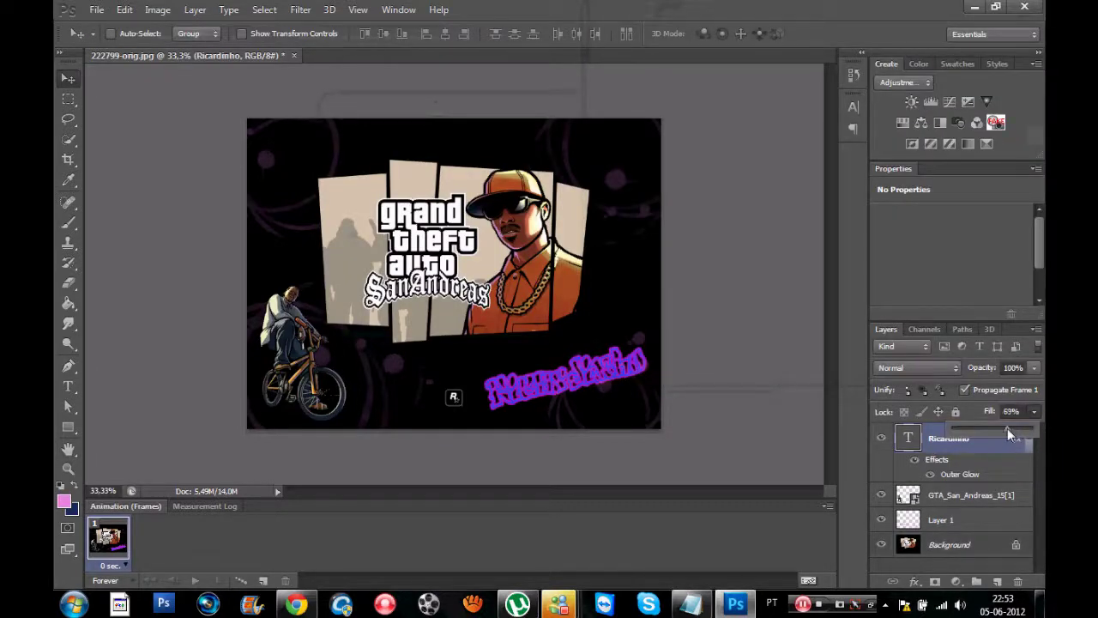
Set the Ricardinho text layer to 52% opacity and 25% fill, then select Background.
mouse_move(986, 427)
mouse_down()
mouse_move(959, 424)
mouse_move(1034, 429)
mouse_up()
click(1033, 367)
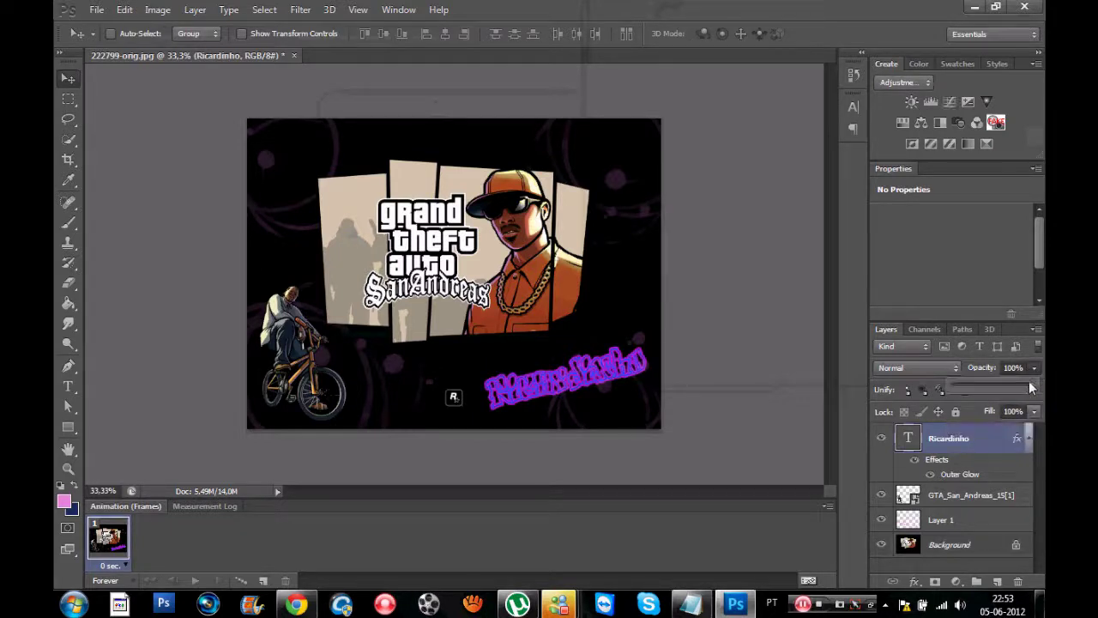
drag(1031, 386, 1009, 386)
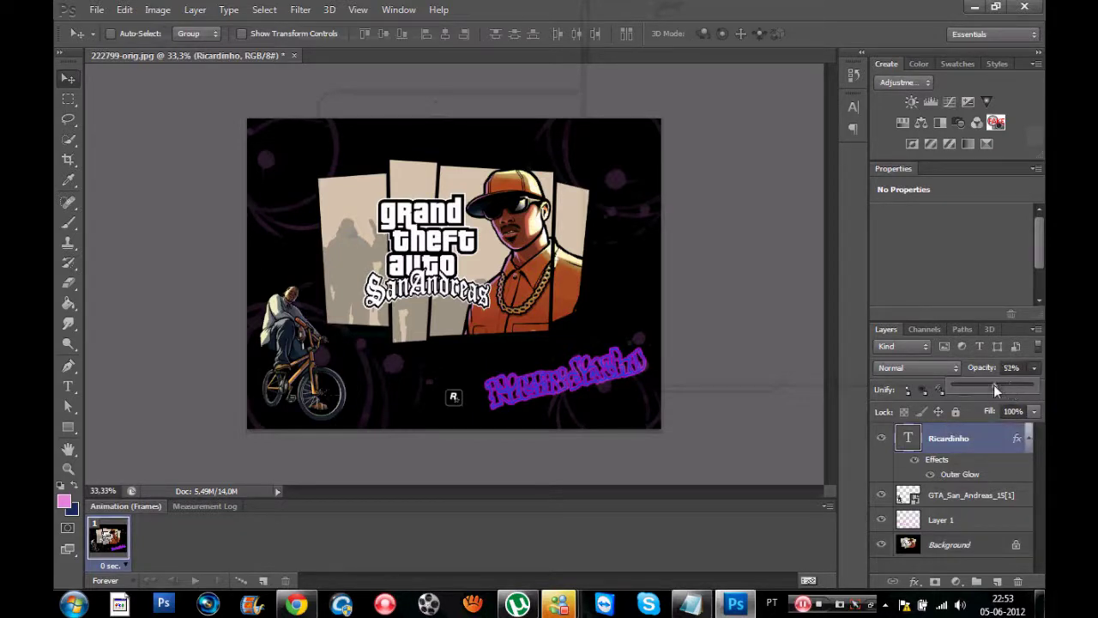
click(1031, 412)
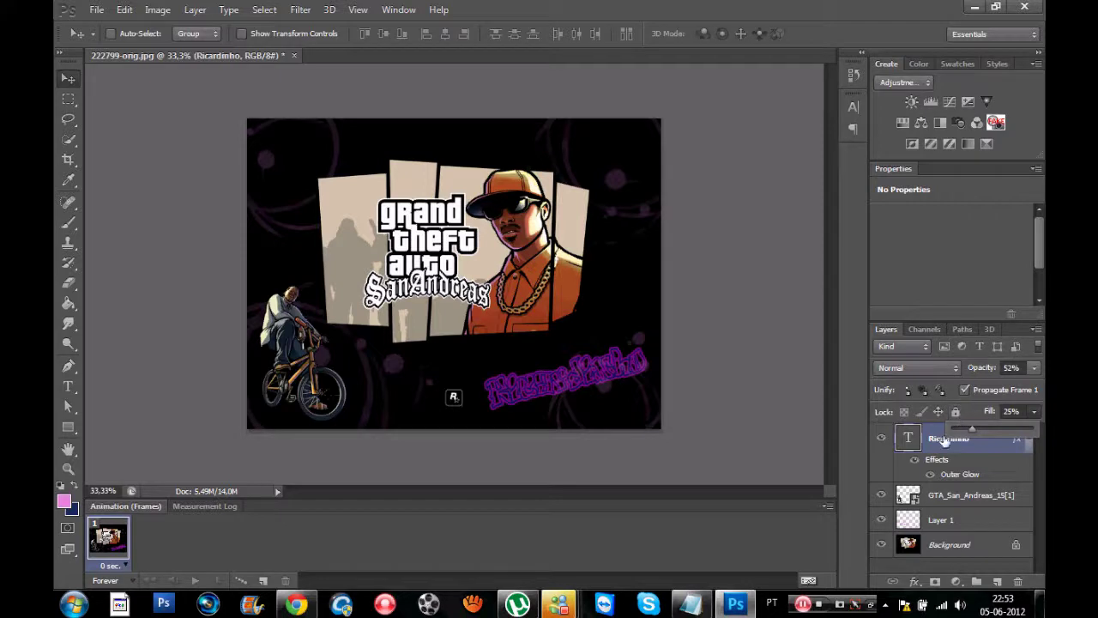
click(935, 551)
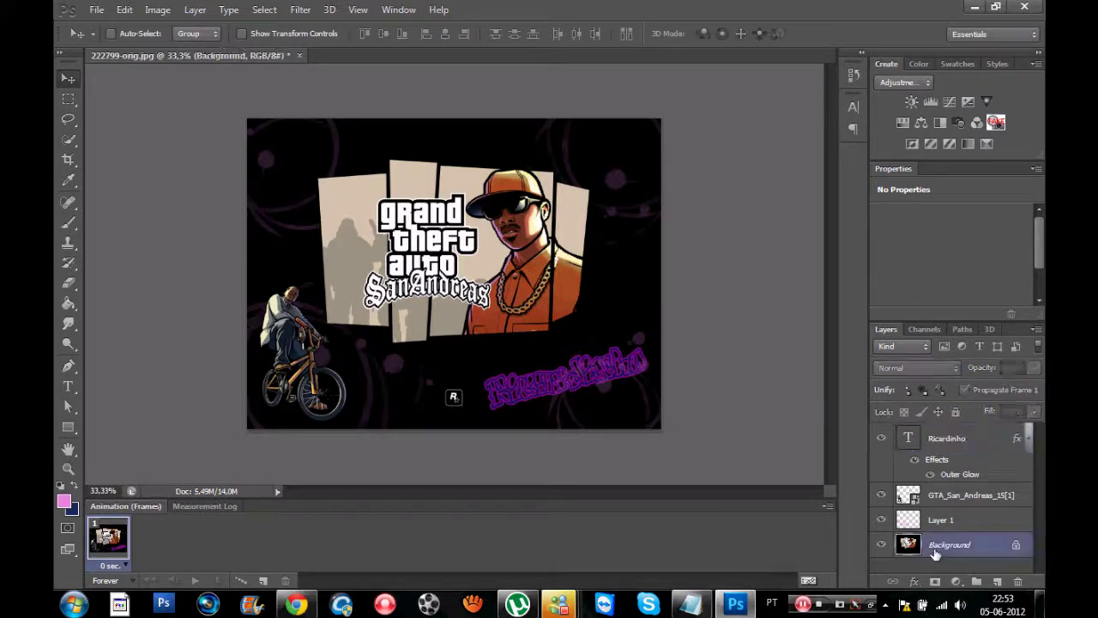
Open the Filter Gallery with a 50% preview and choose the Artistic Cutout filter.
click(300, 10)
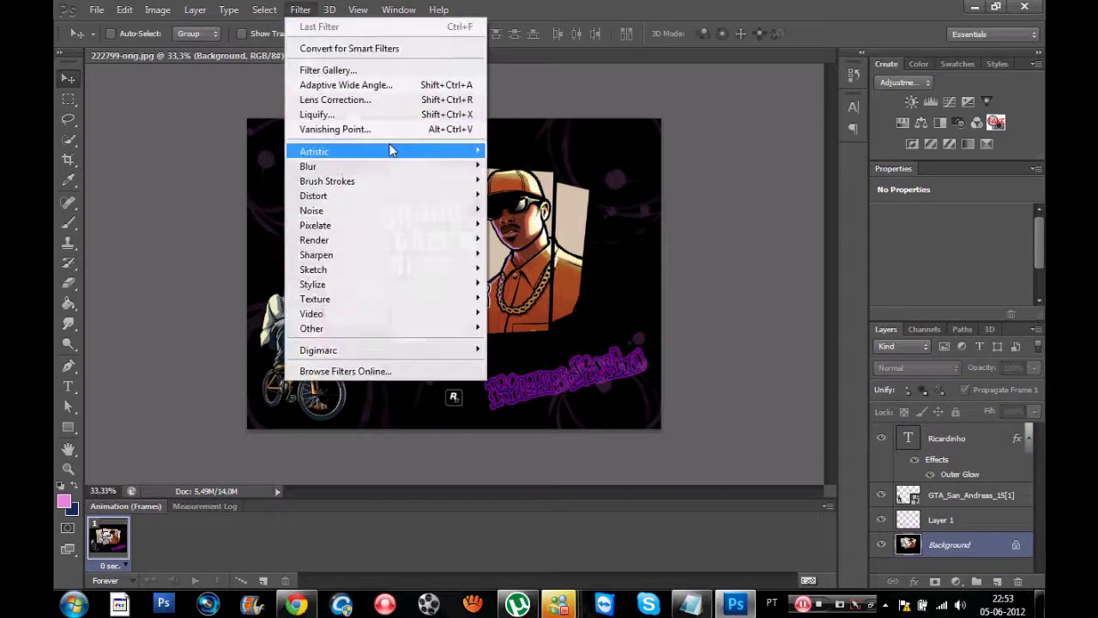
click(505, 155)
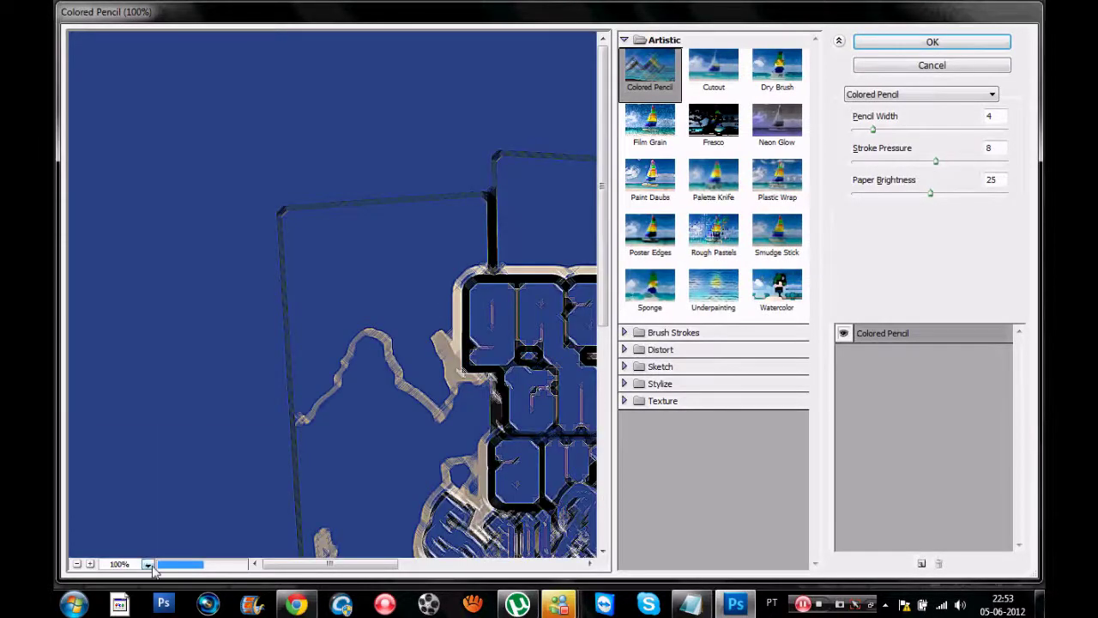
click(148, 564)
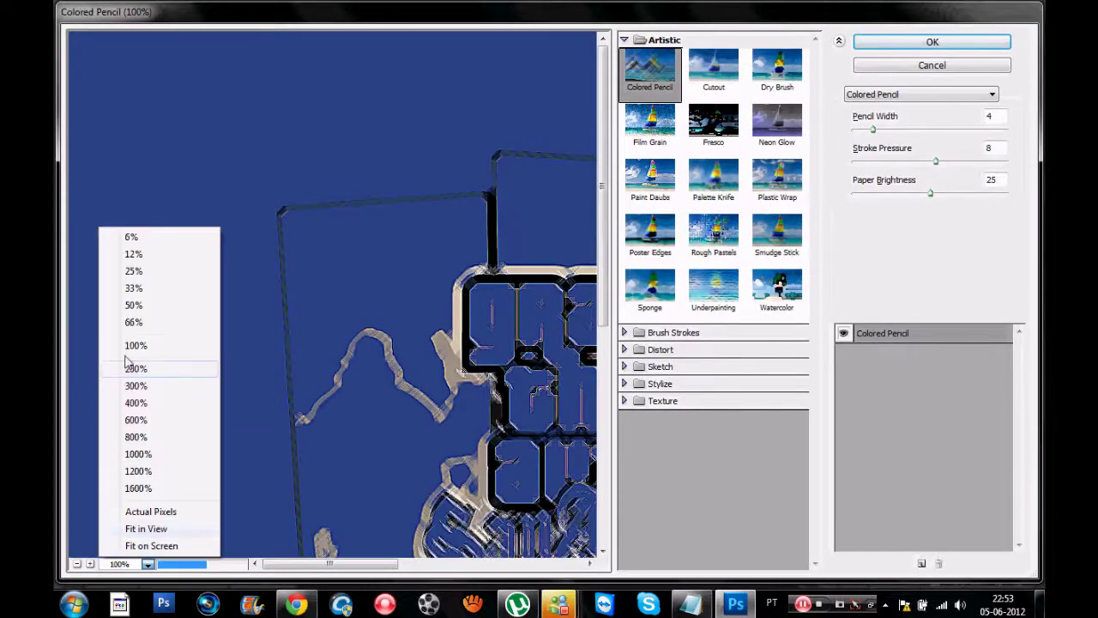
click(137, 307)
click(713, 175)
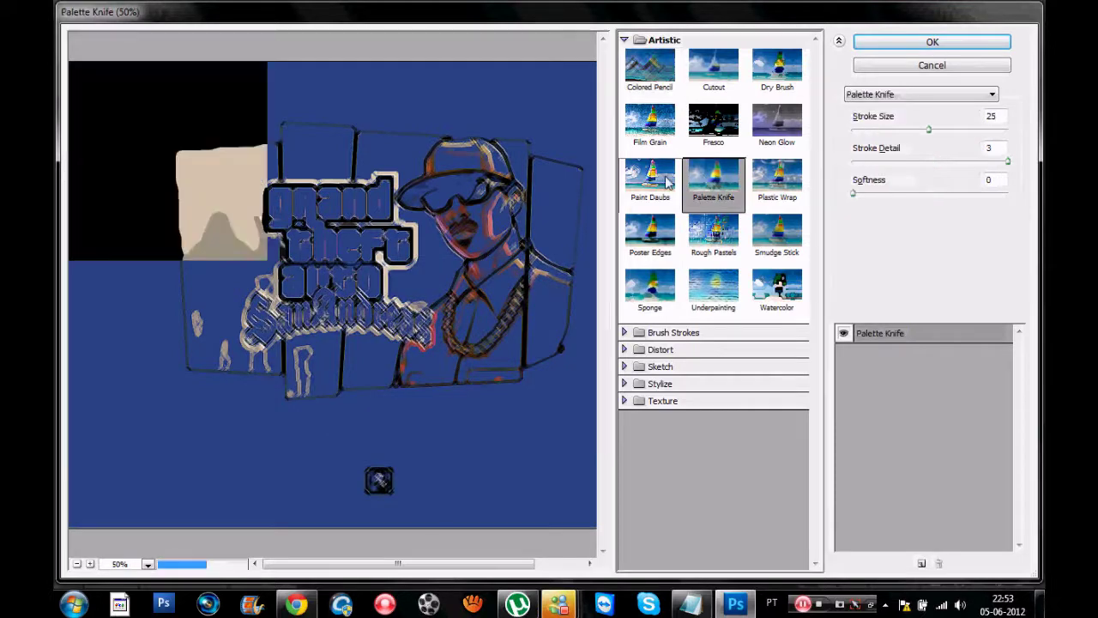
click(663, 180)
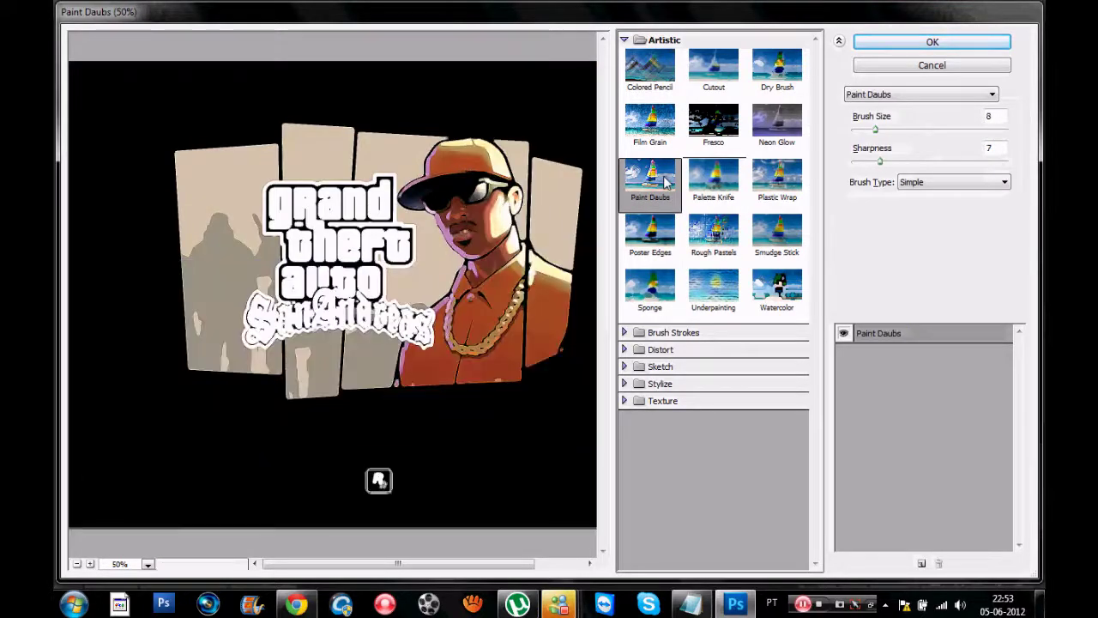
click(711, 69)
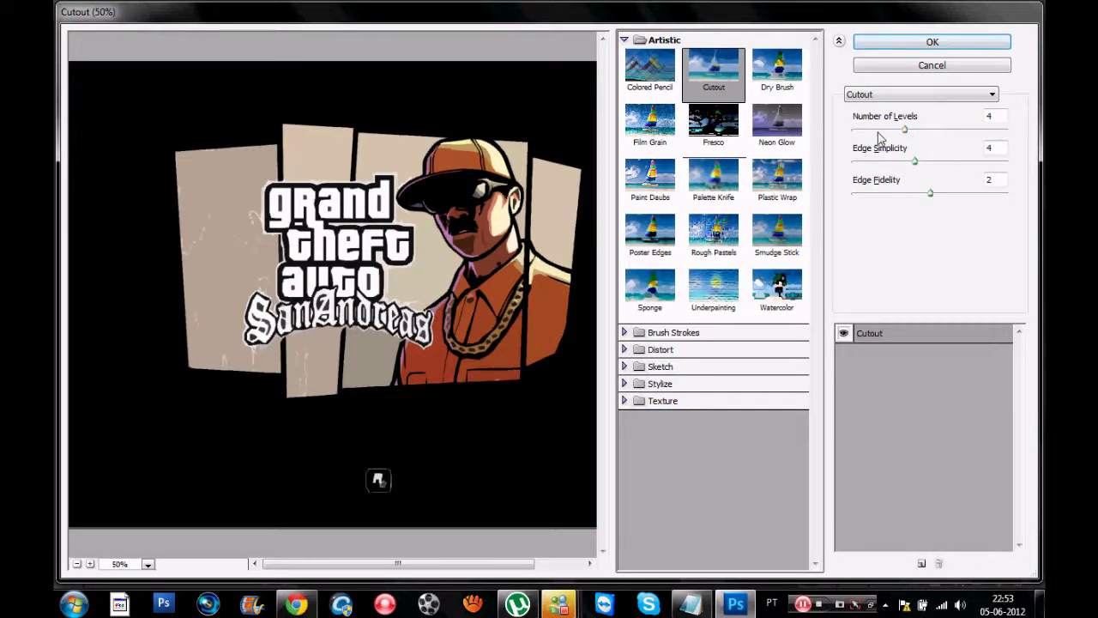
Apply Cutout with 5 levels, Edge Simplicity 0 and Edge Fidelity 3 to the background.
mouse_move(867, 130)
mouse_down()
mouse_move(849, 130)
mouse_move(1002, 131)
mouse_move(956, 137)
mouse_move(988, 163)
mouse_move(852, 162)
mouse_up()
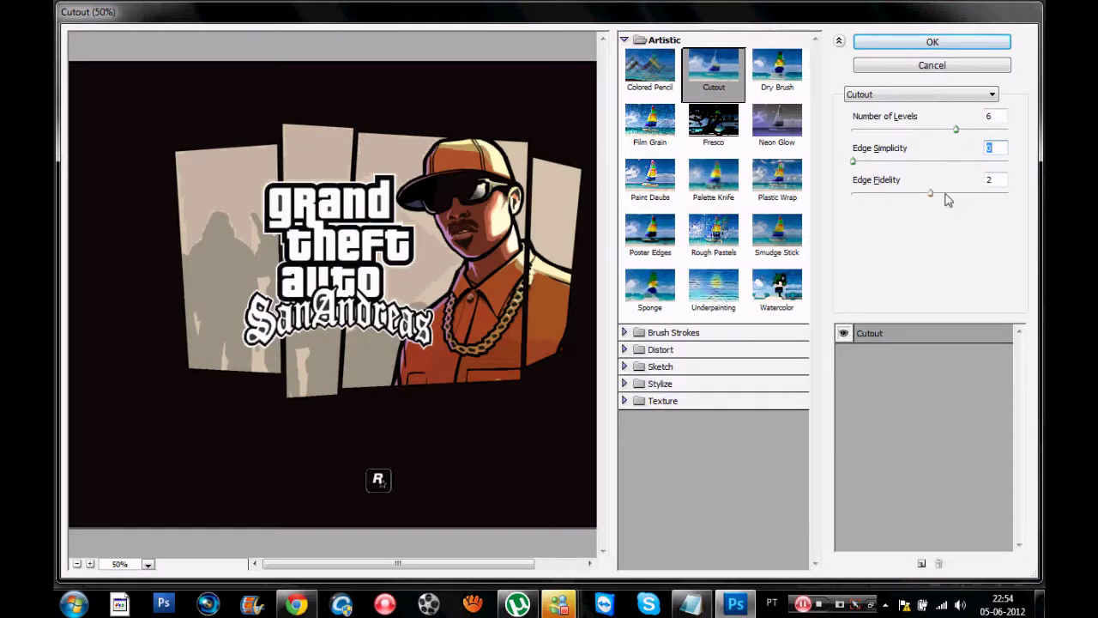
mouse_move(934, 193)
mouse_down()
mouse_move(873, 199)
mouse_move(988, 199)
mouse_up()
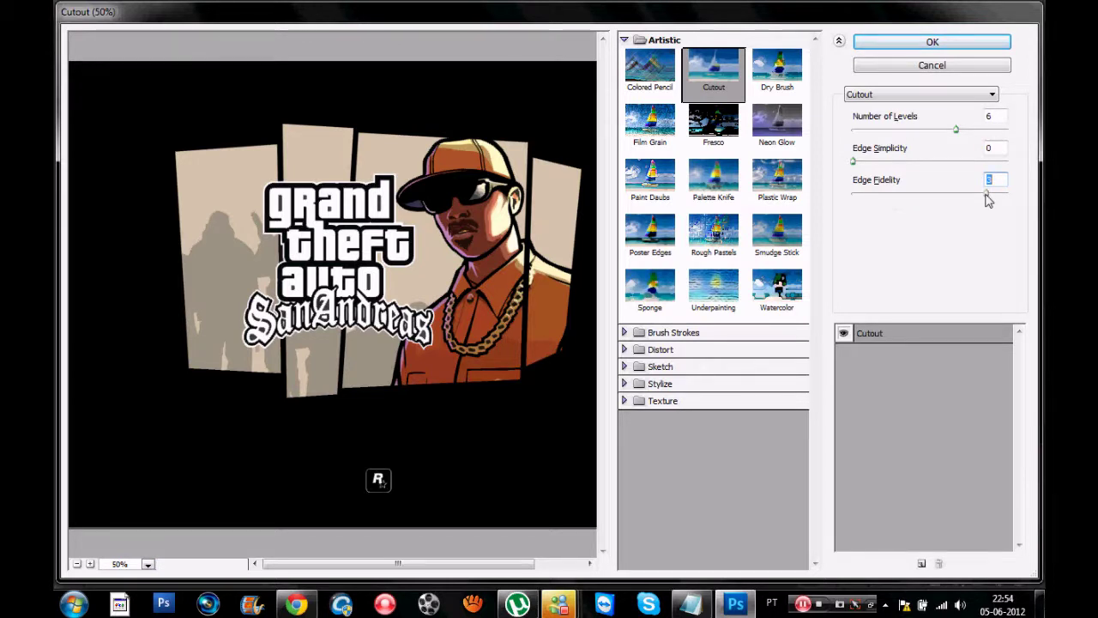
drag(963, 129, 946, 135)
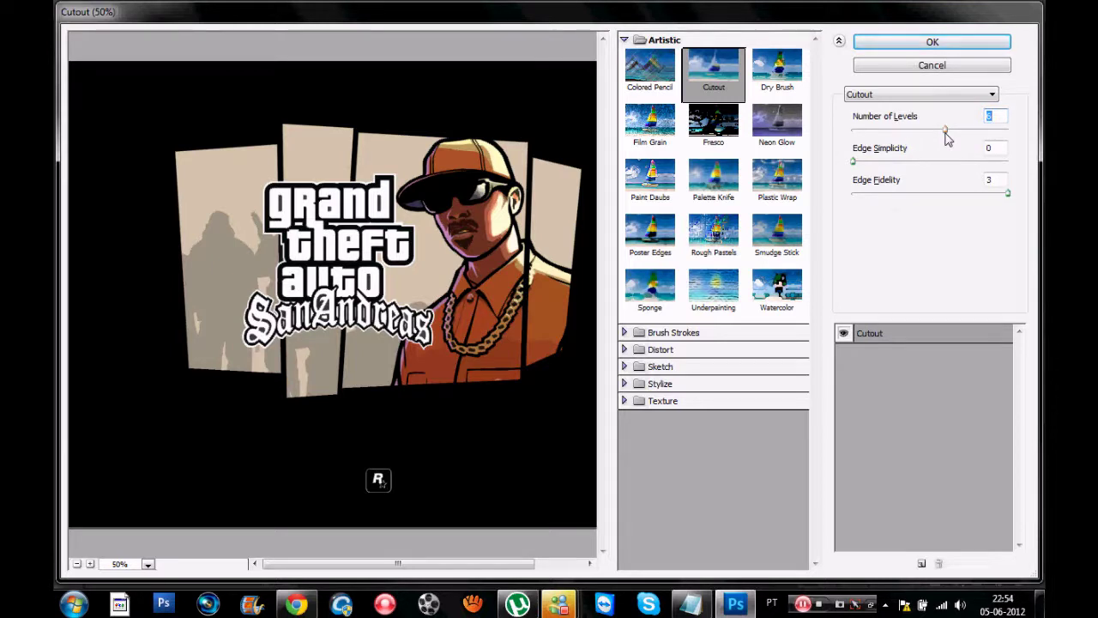
mouse_move(946, 135)
mouse_down()
mouse_move(900, 133)
mouse_move(914, 135)
mouse_up()
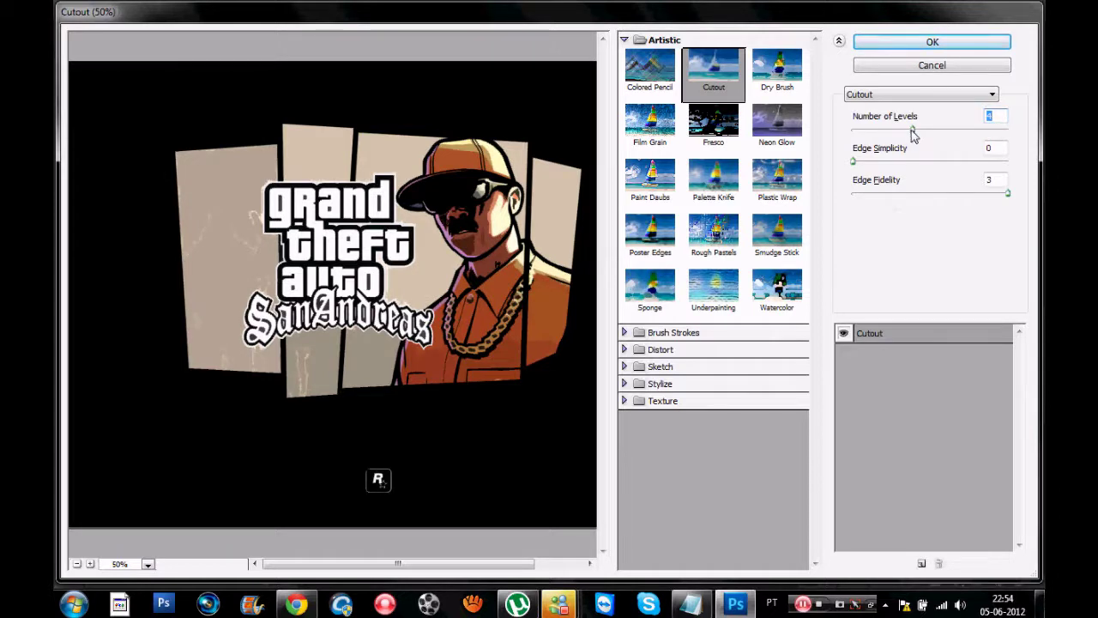
drag(914, 136, 923, 133)
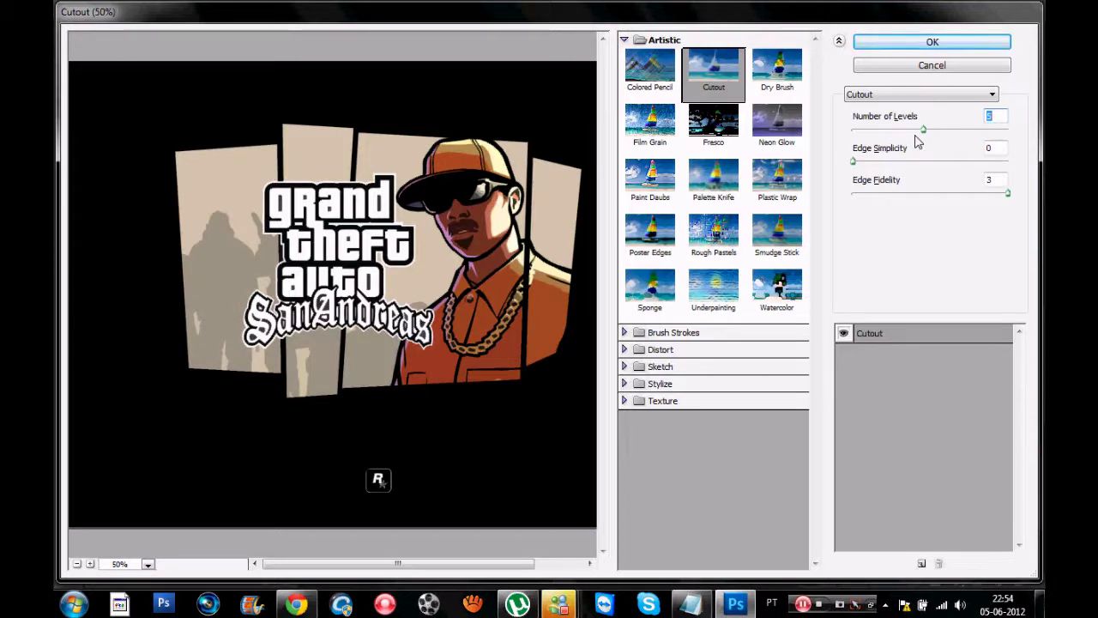
click(914, 43)
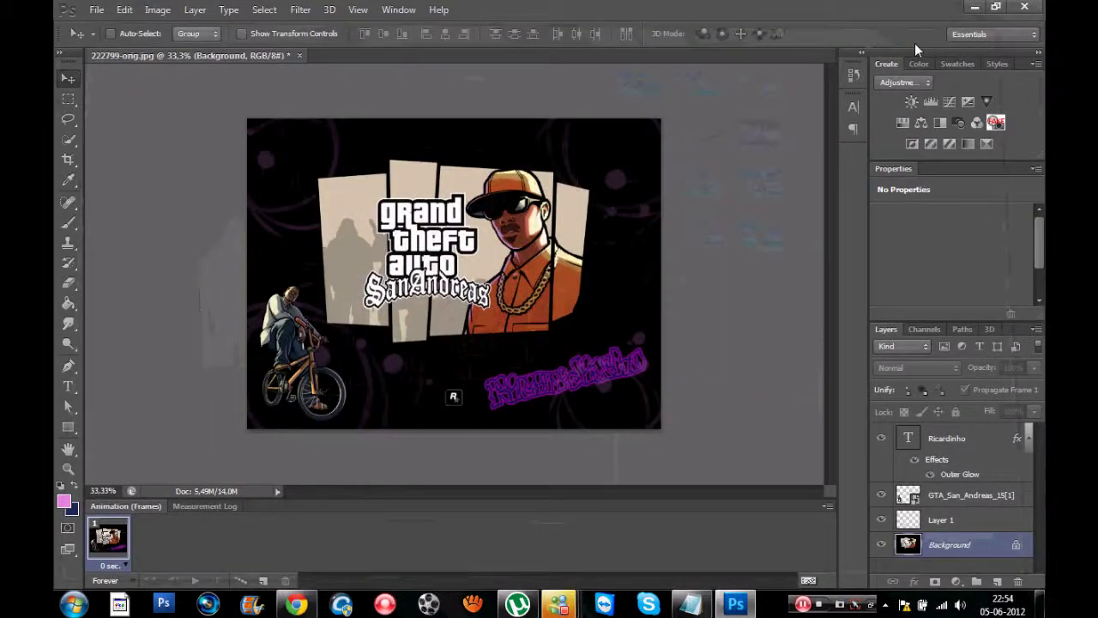
Open the Filter Gallery for the BMX rider layer at 50% preview.
click(934, 503)
click(300, 10)
mouse_move(308, 166)
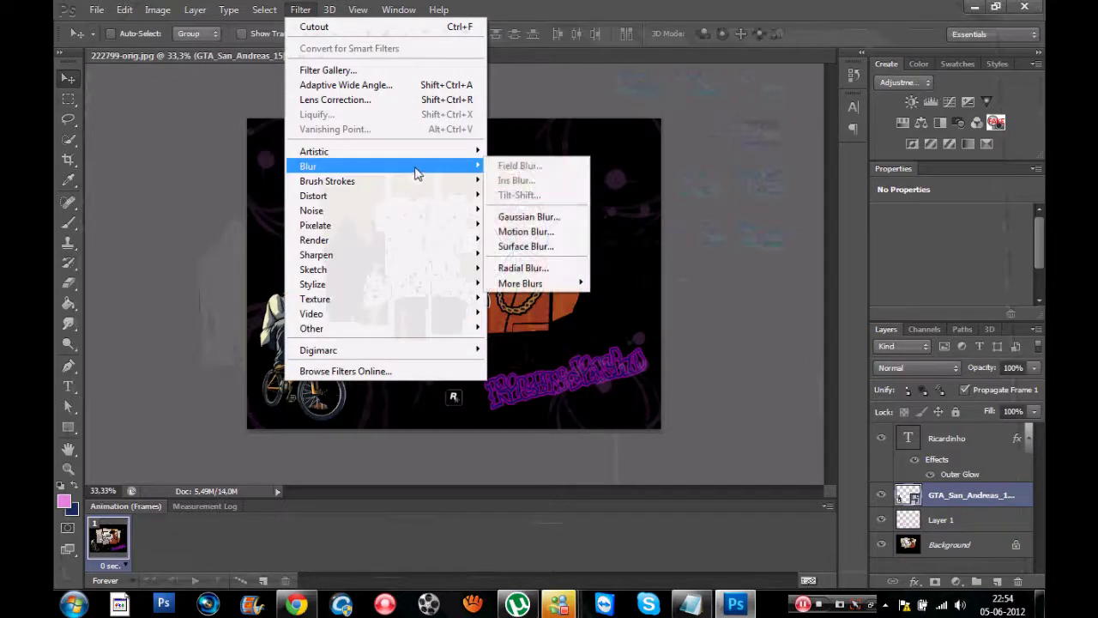
click(517, 153)
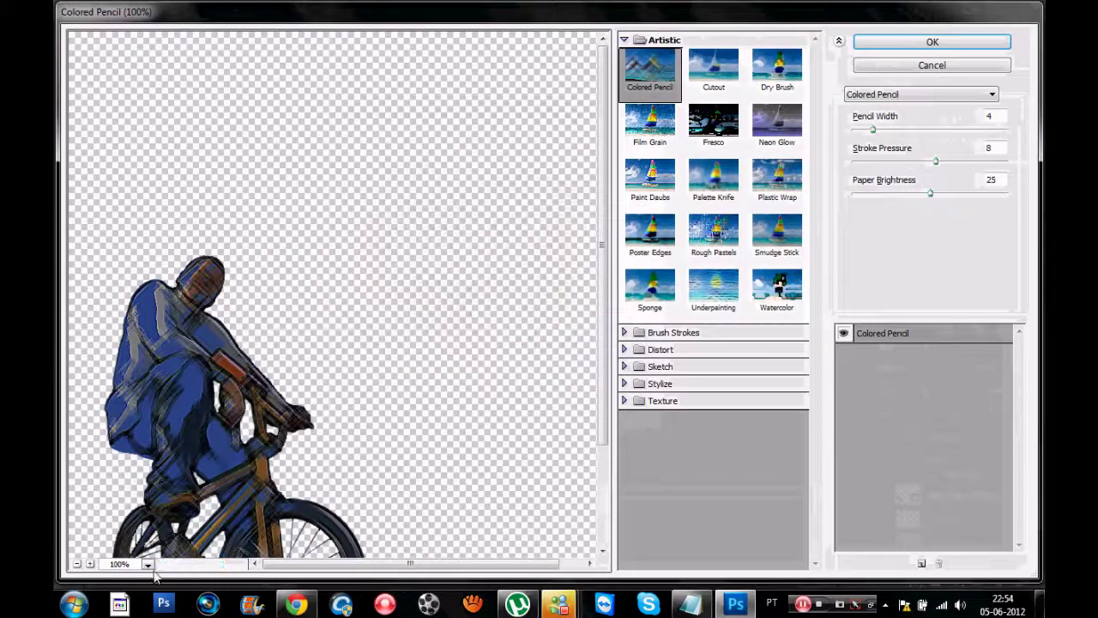
click(147, 563)
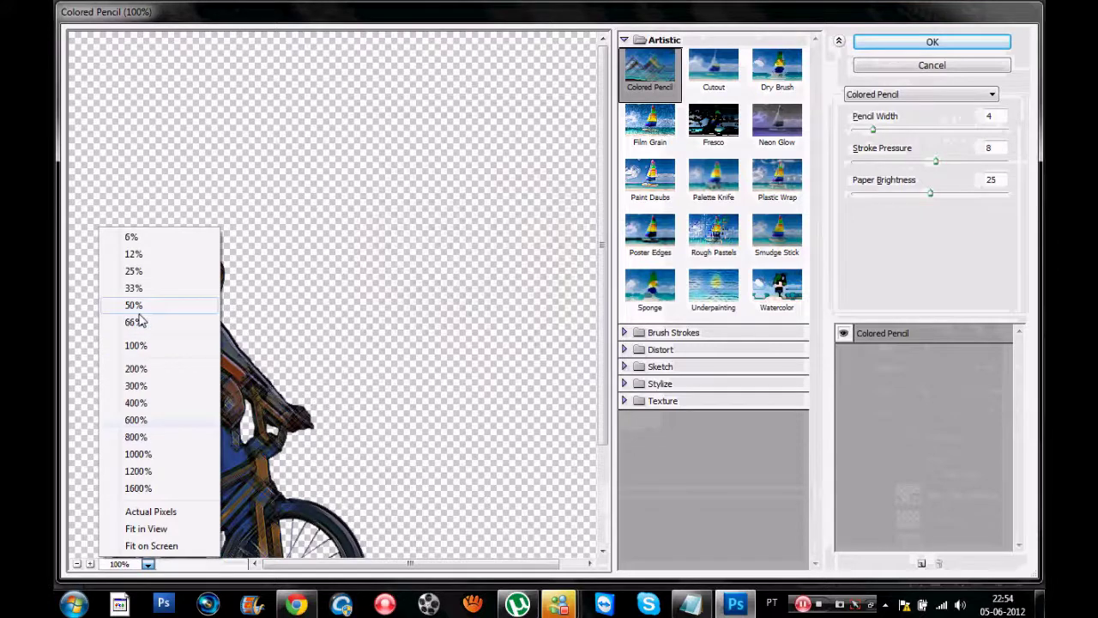
click(138, 312)
Apply the Artistic Paint Daubs filter to the rider with Brush Size 4.
click(713, 124)
click(716, 195)
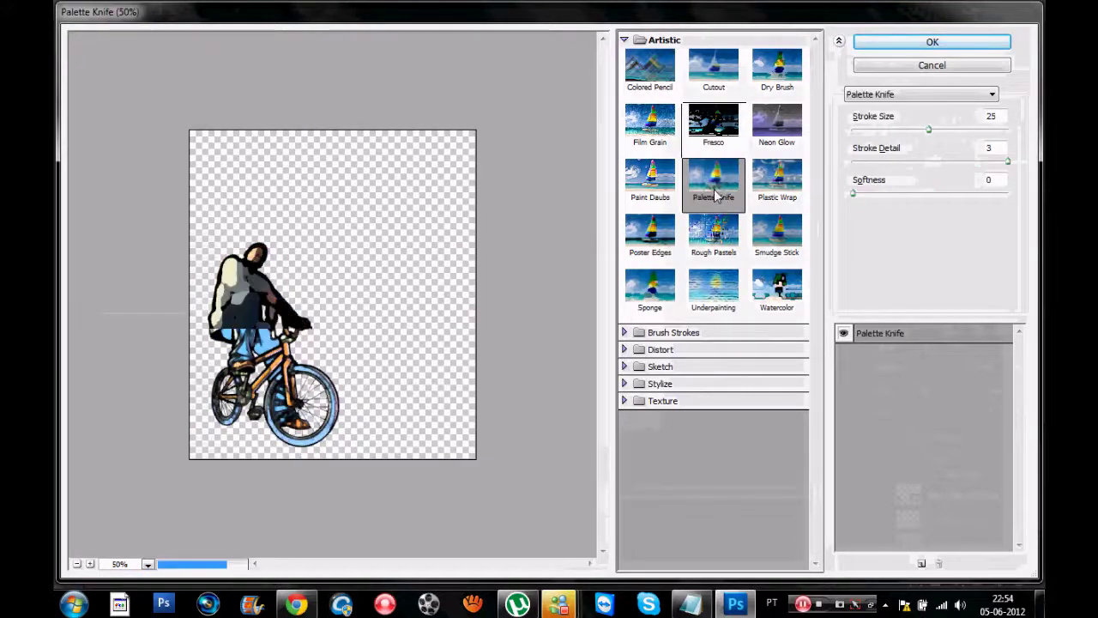
click(669, 204)
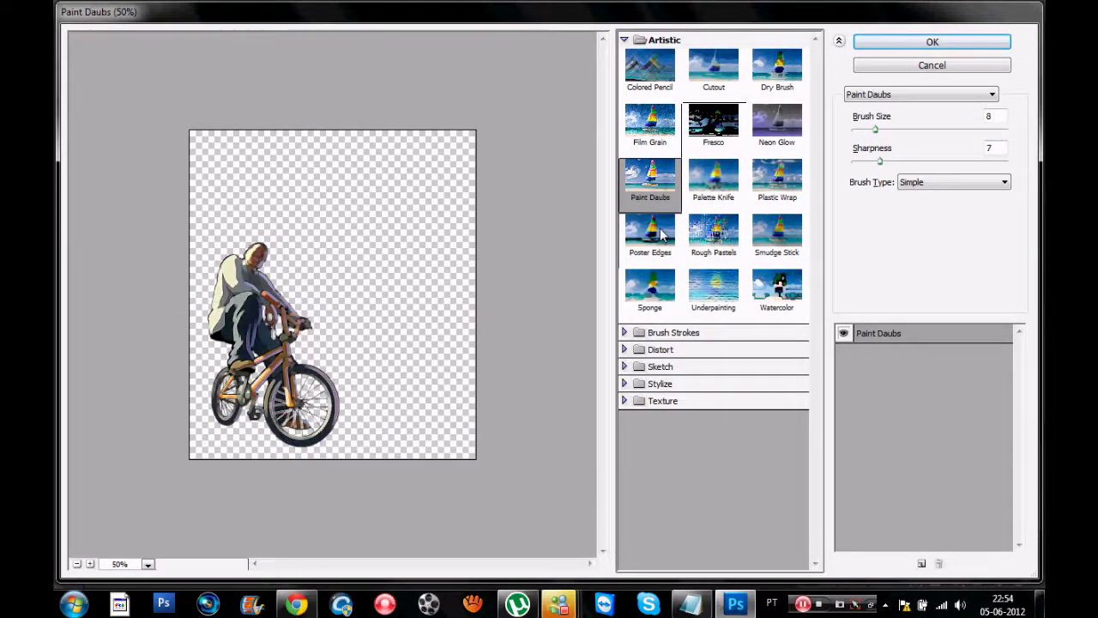
mouse_move(875, 129)
mouse_down()
mouse_move(897, 128)
mouse_move(853, 128)
mouse_move(901, 163)
mouse_up()
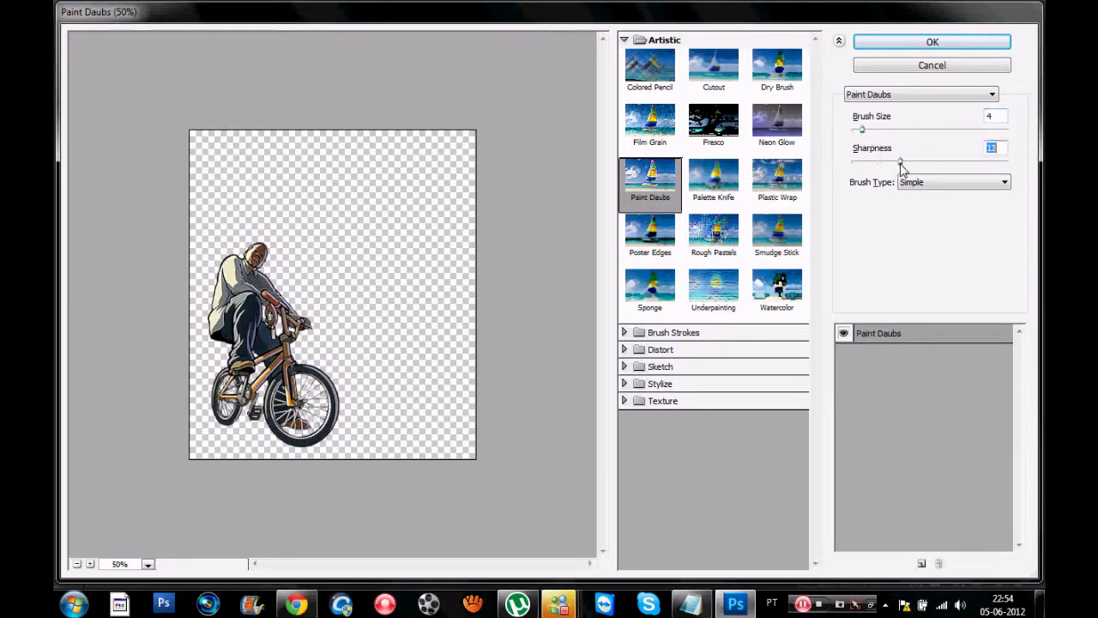
click(931, 41)
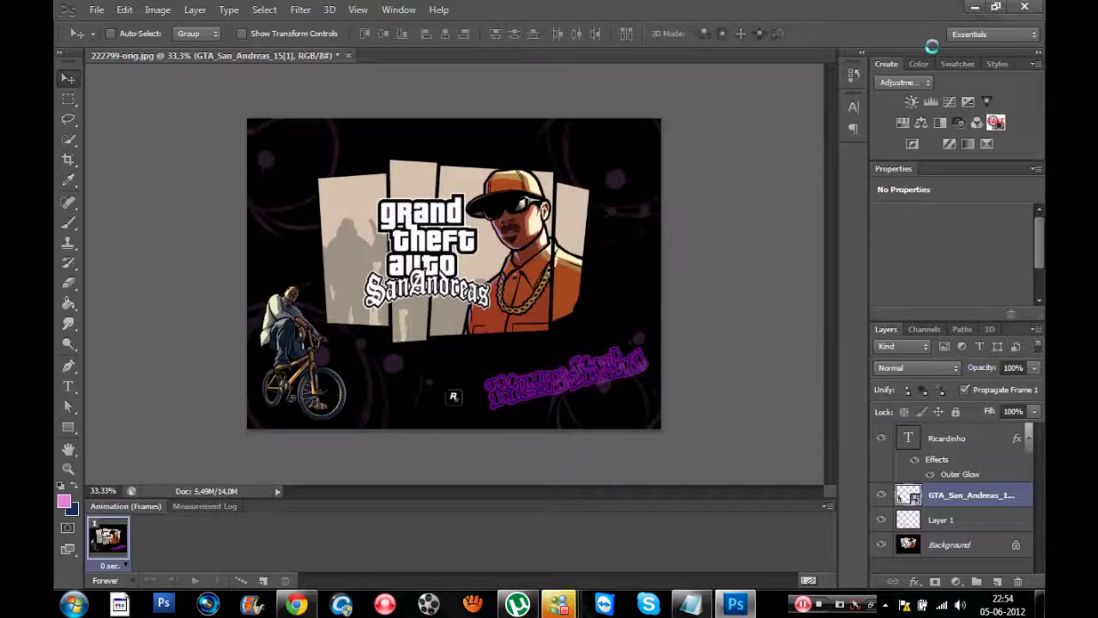
Lower the BMX rider layer's fill to 62%.
drag(1034, 411, 1010, 434)
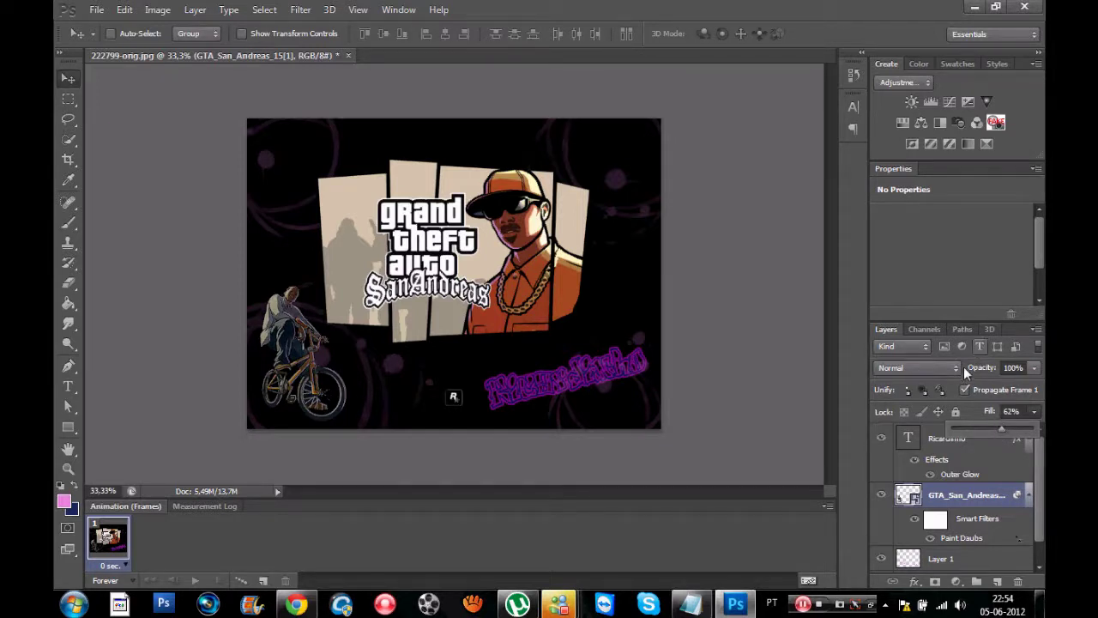
click(862, 434)
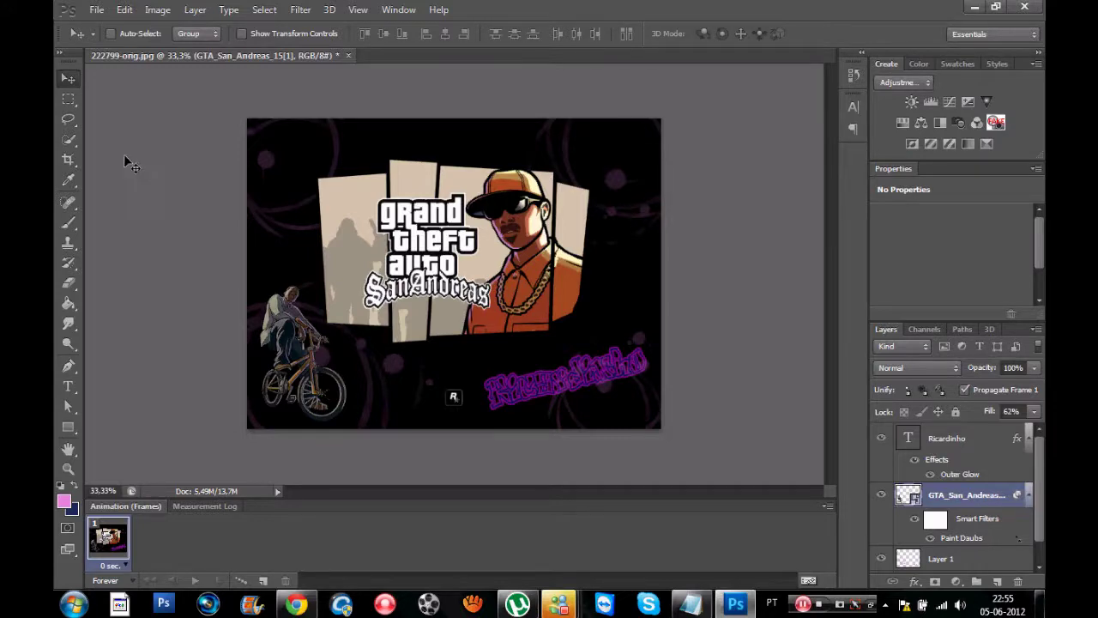
Begin a Save As of the artwork with JPEG chosen as the format.
key(alt+bracketright)
click(96, 9)
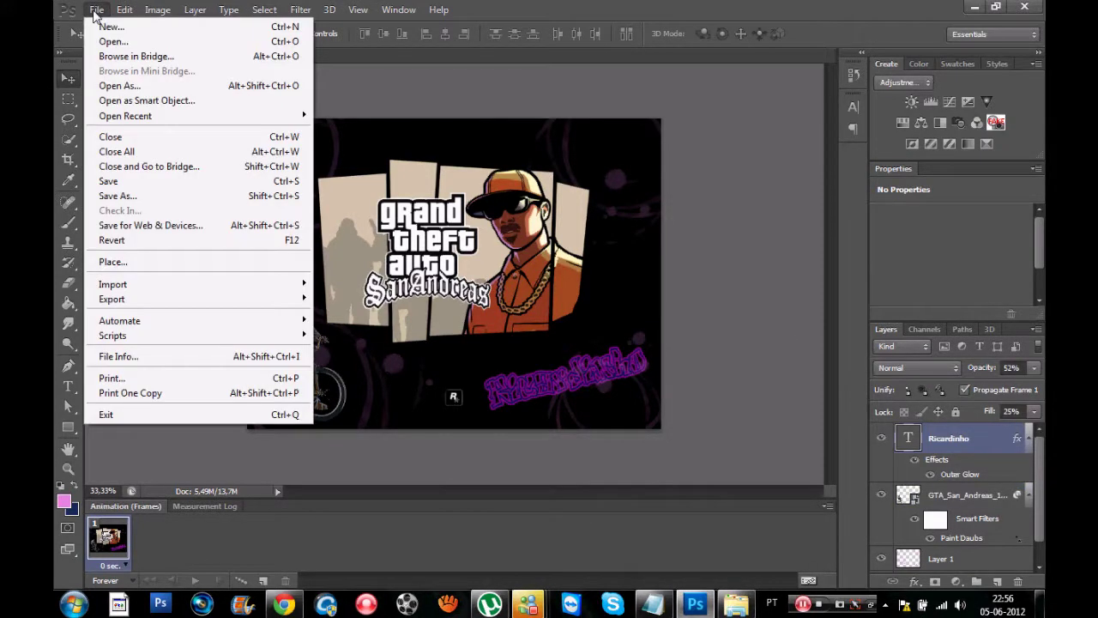
click(133, 194)
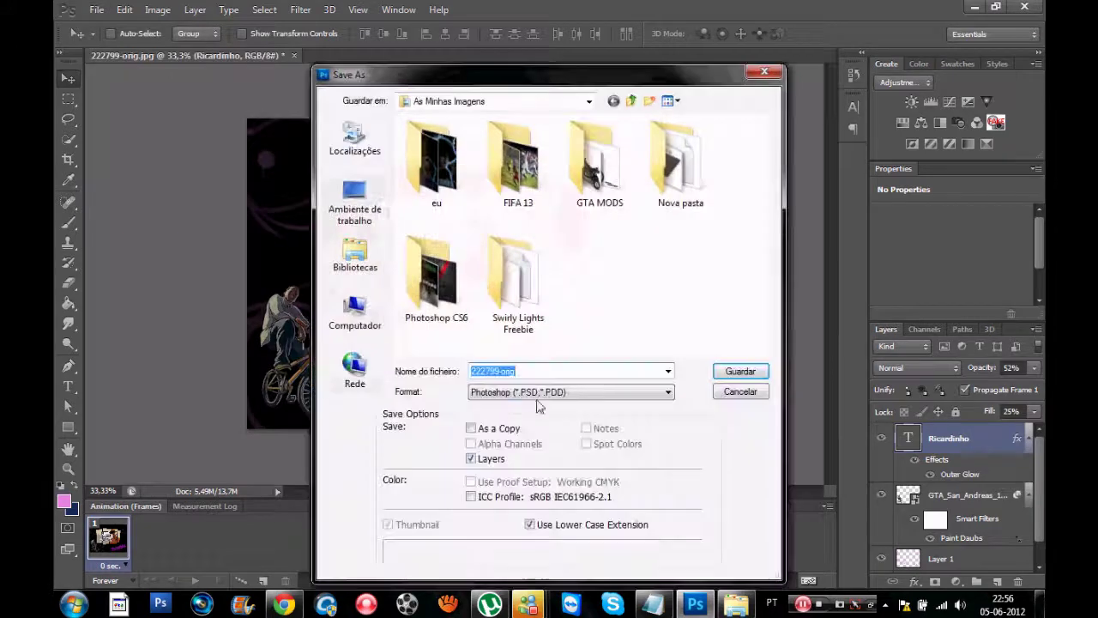
click(540, 392)
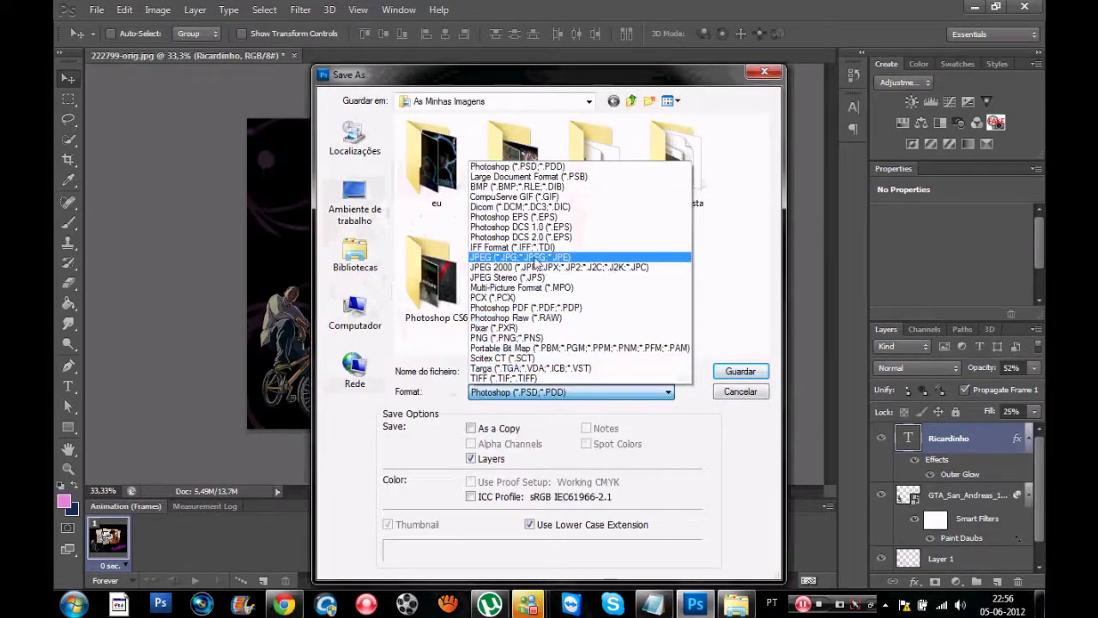
click(501, 256)
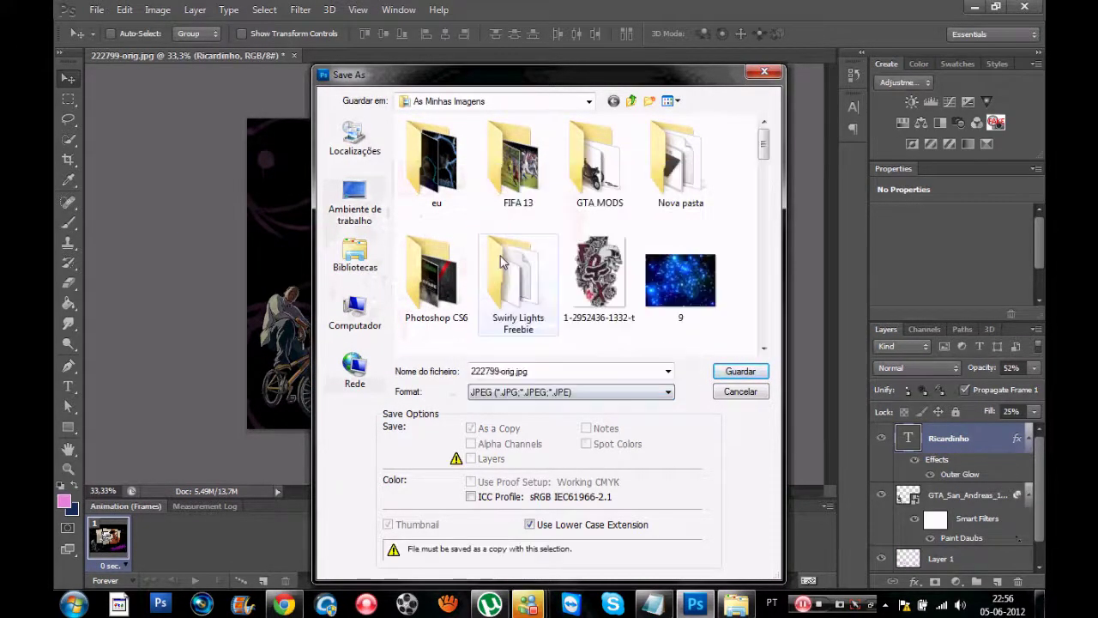
Save over 222799-orig.jpg at JPEG Quality 12 Maximum.
click(735, 377)
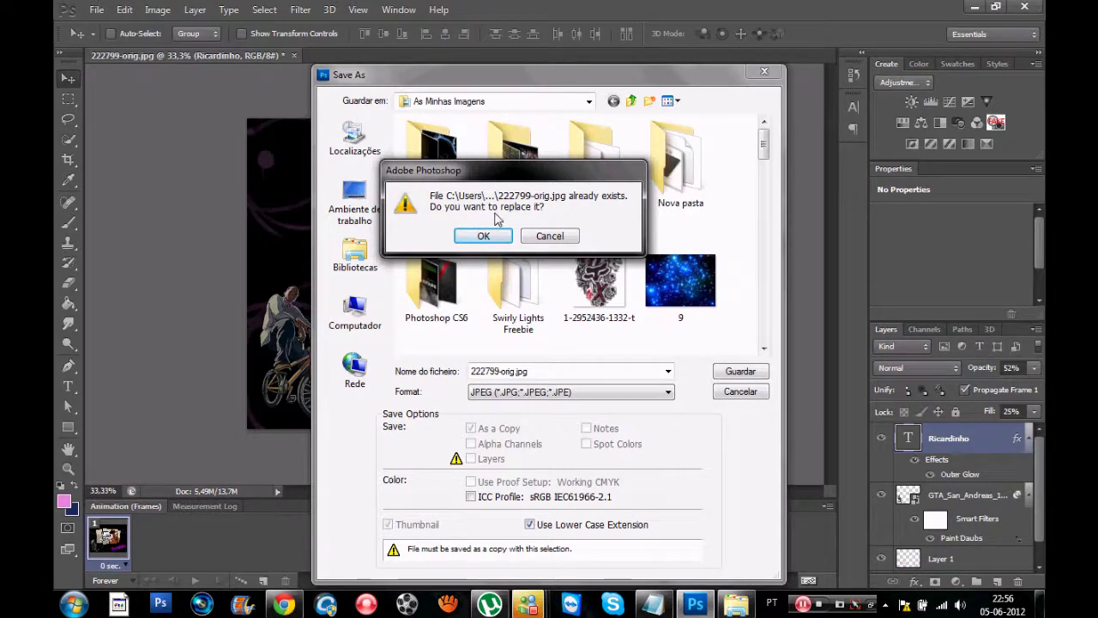
click(482, 236)
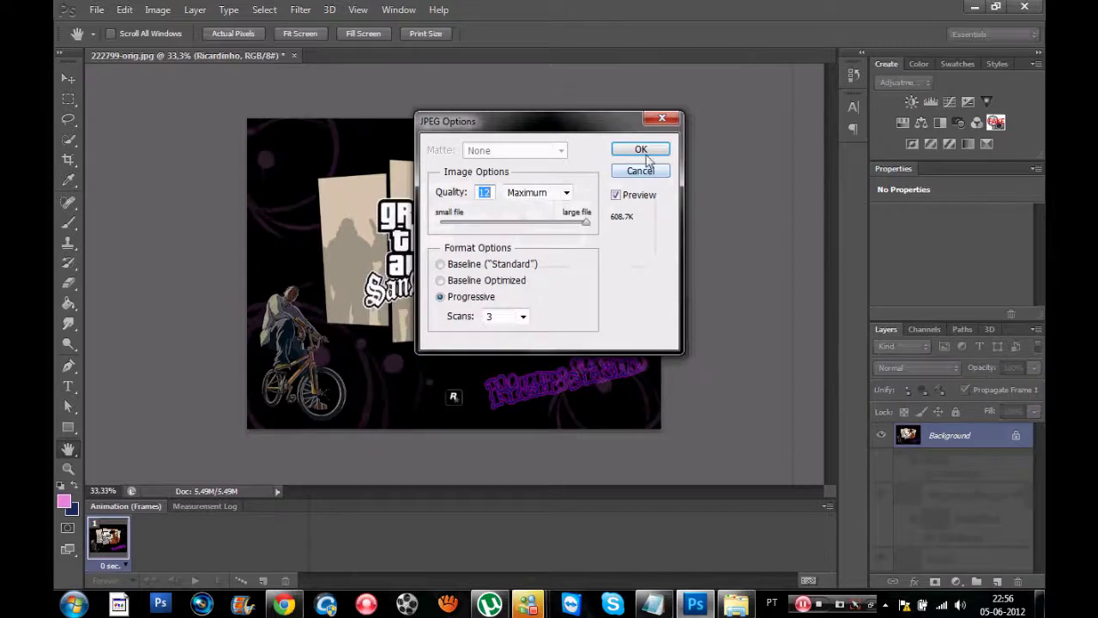
click(645, 151)
click(735, 605)
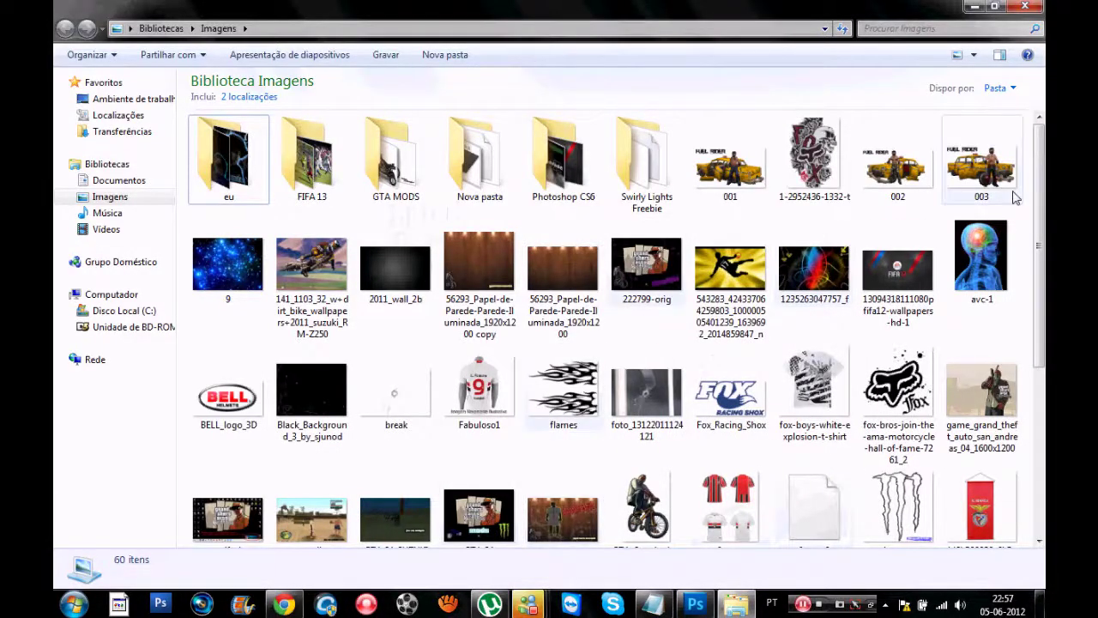
Select the 222799-orig image in the Imagens library and show its context menu.
click(658, 264)
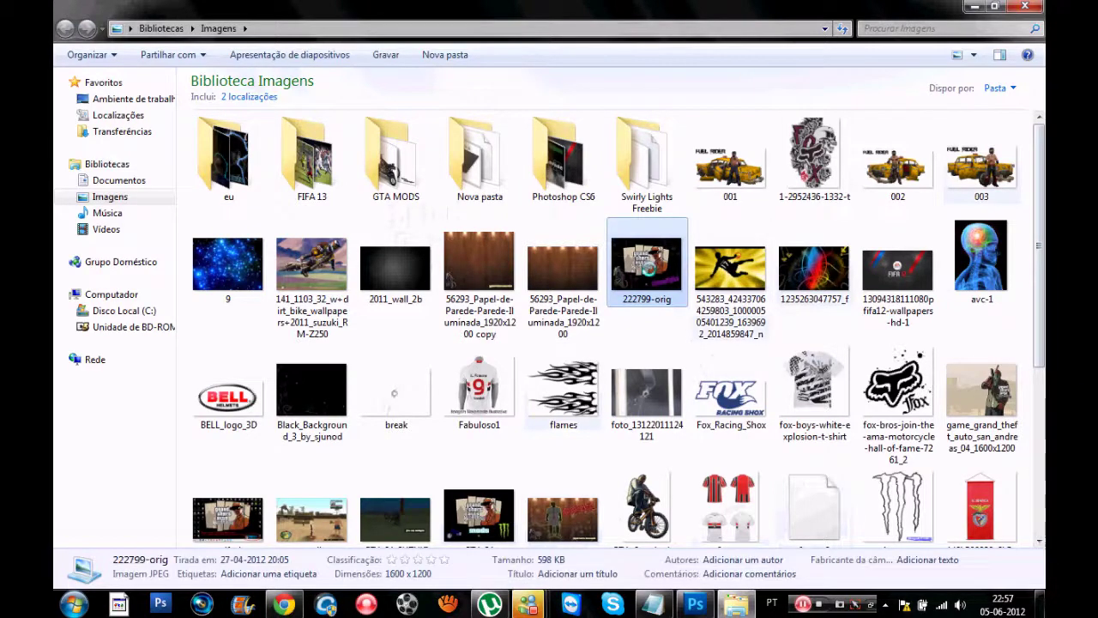
right_click(657, 264)
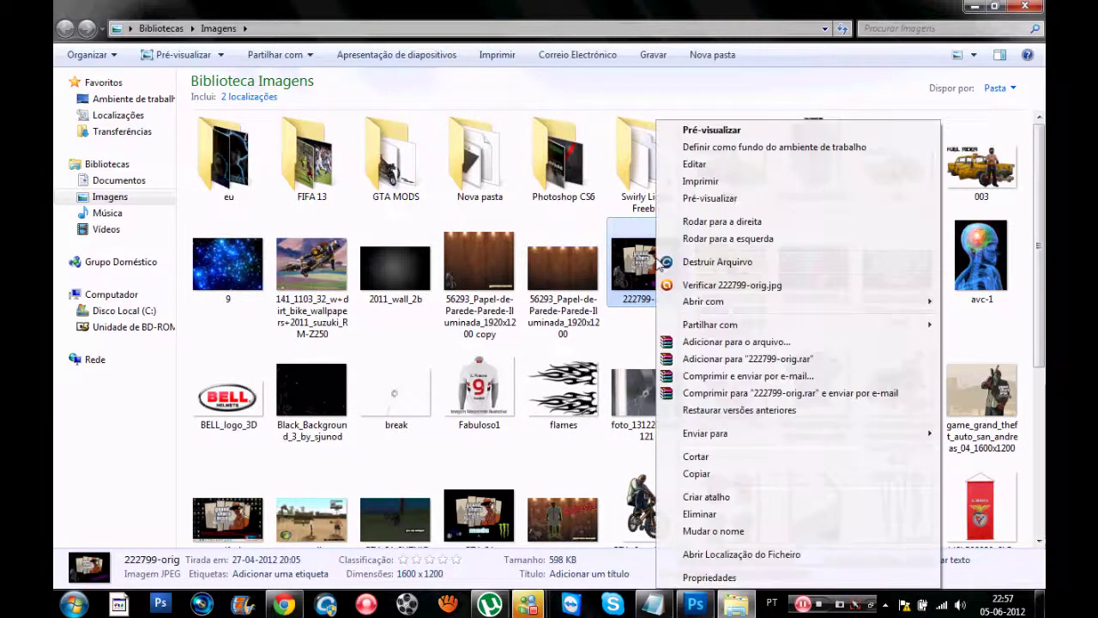